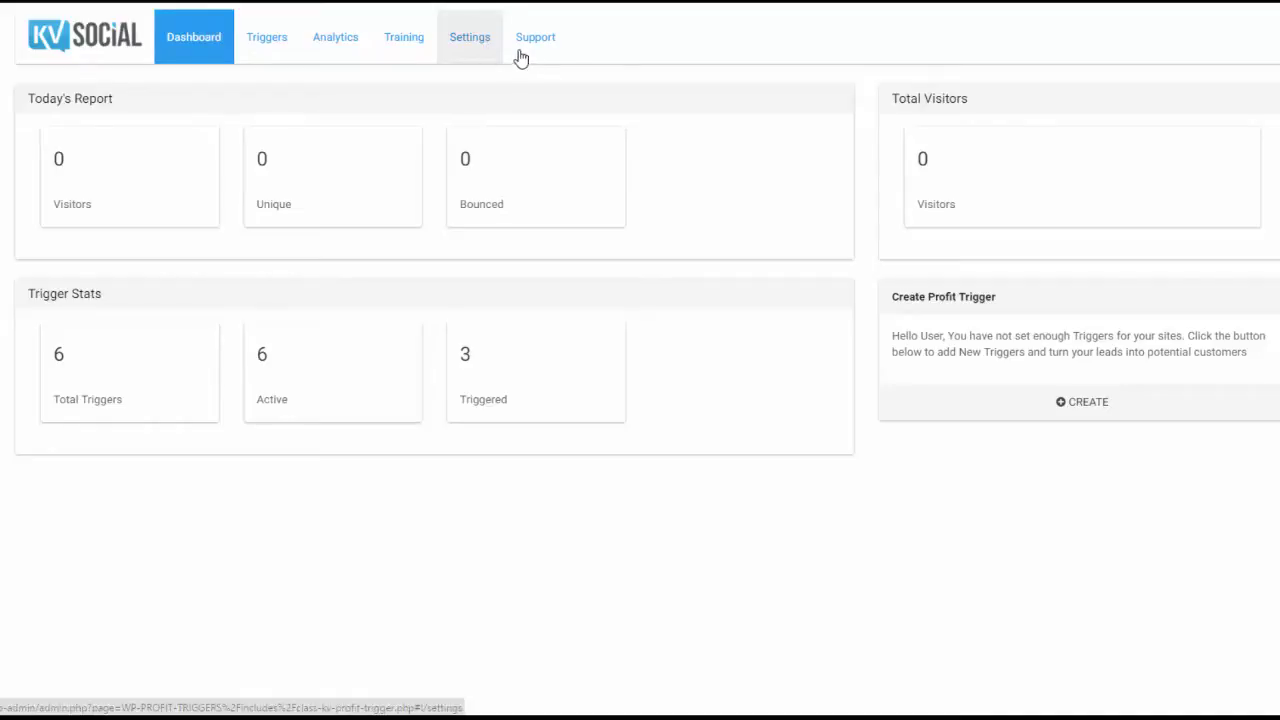
Start a new trigger action named "Popup 25% Scroll" and set its type to Popup
left_click(268, 38)
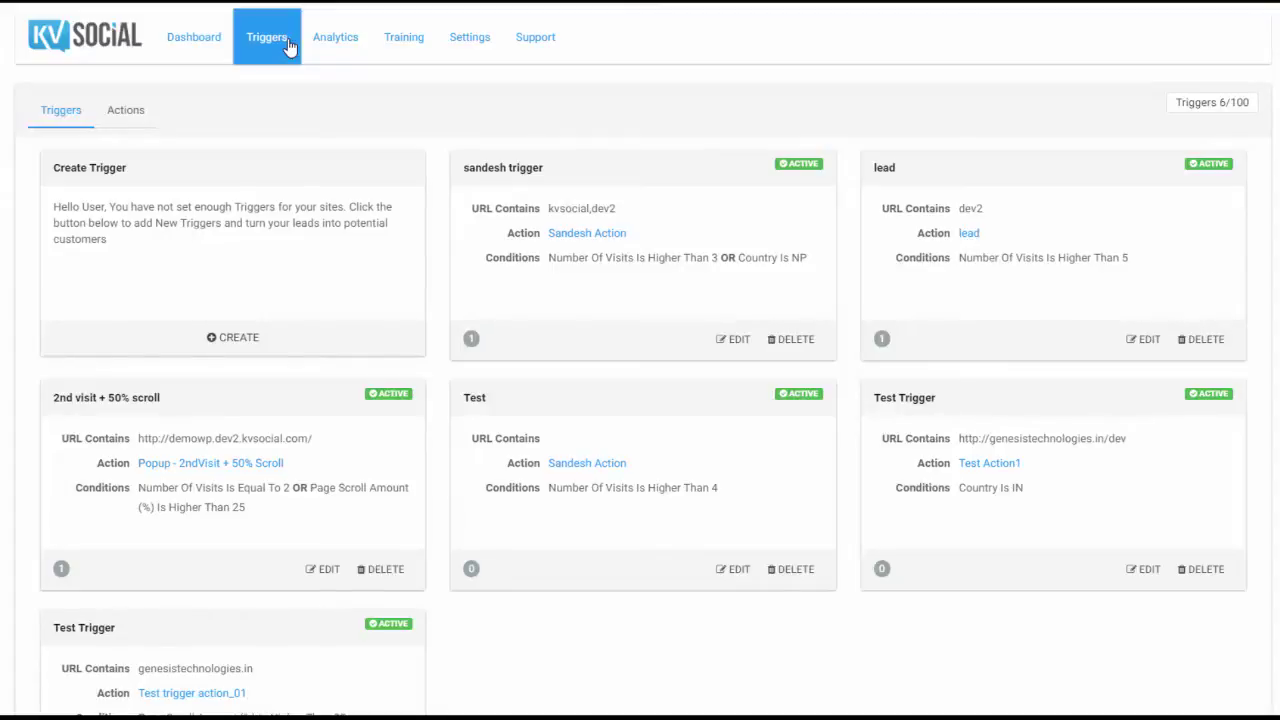
left_click(114, 129)
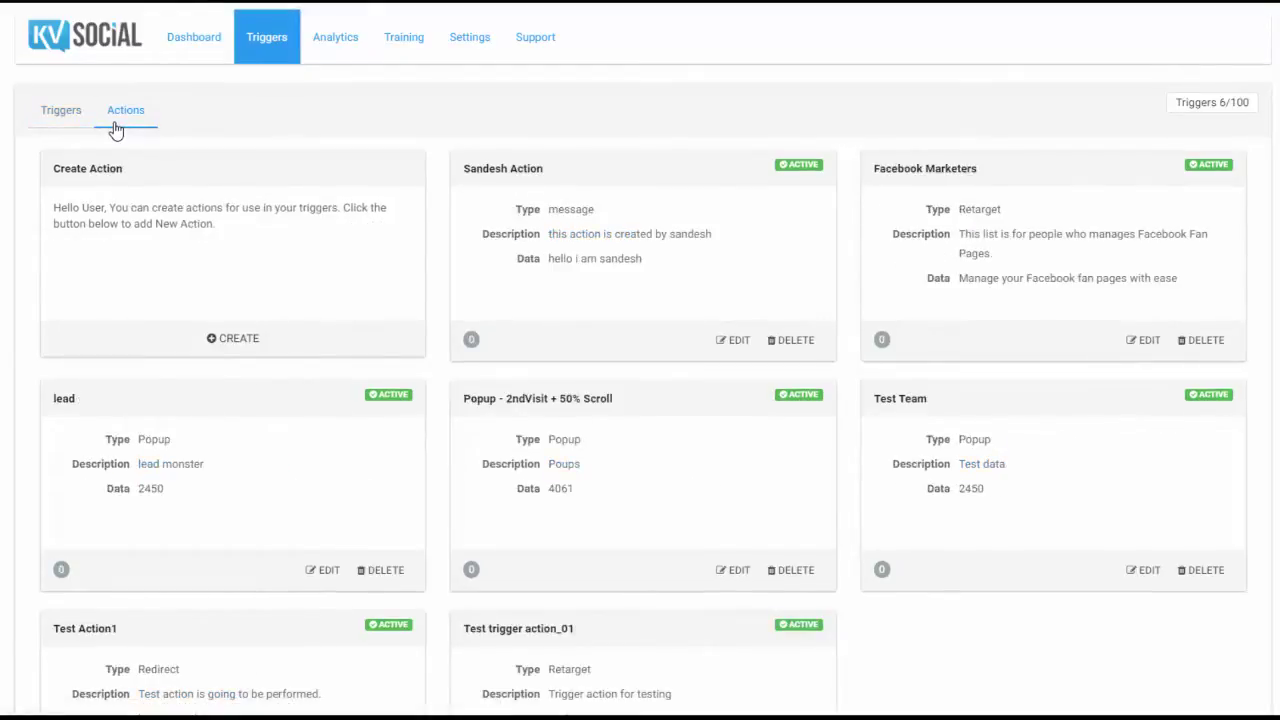
scroll(114, 129, "down", 3)
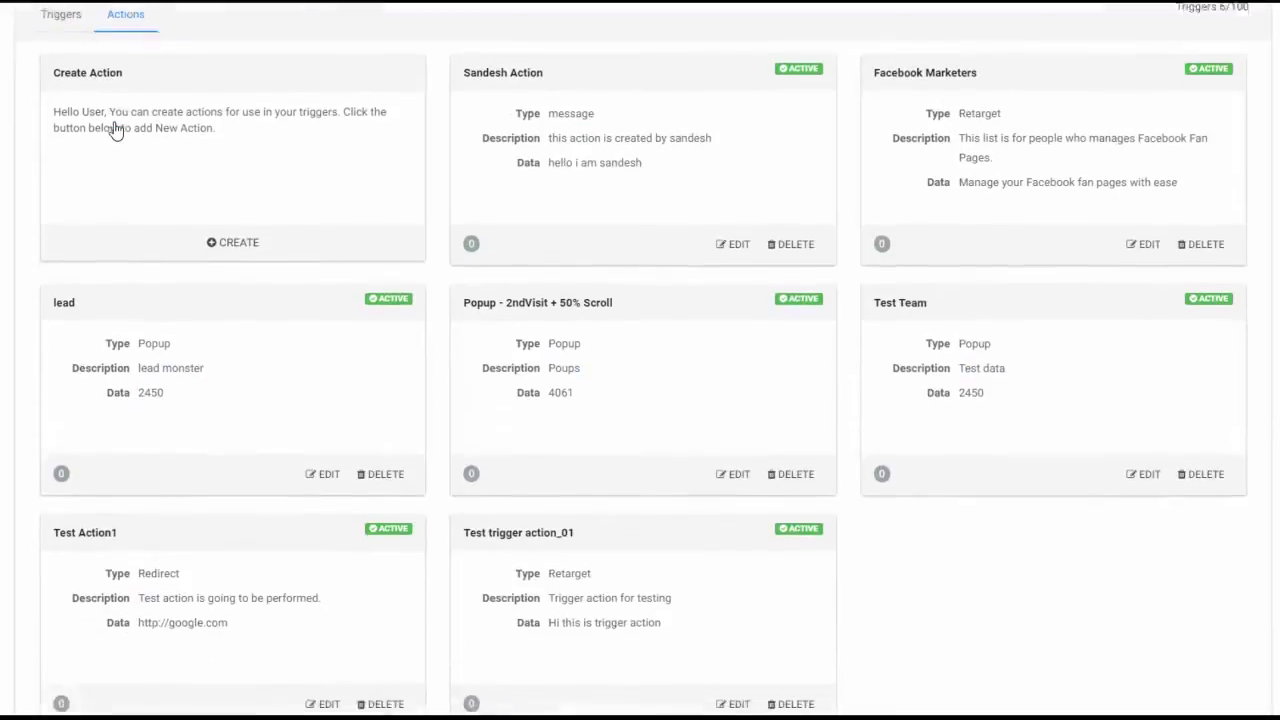
scroll(114, 129, "up", 2)
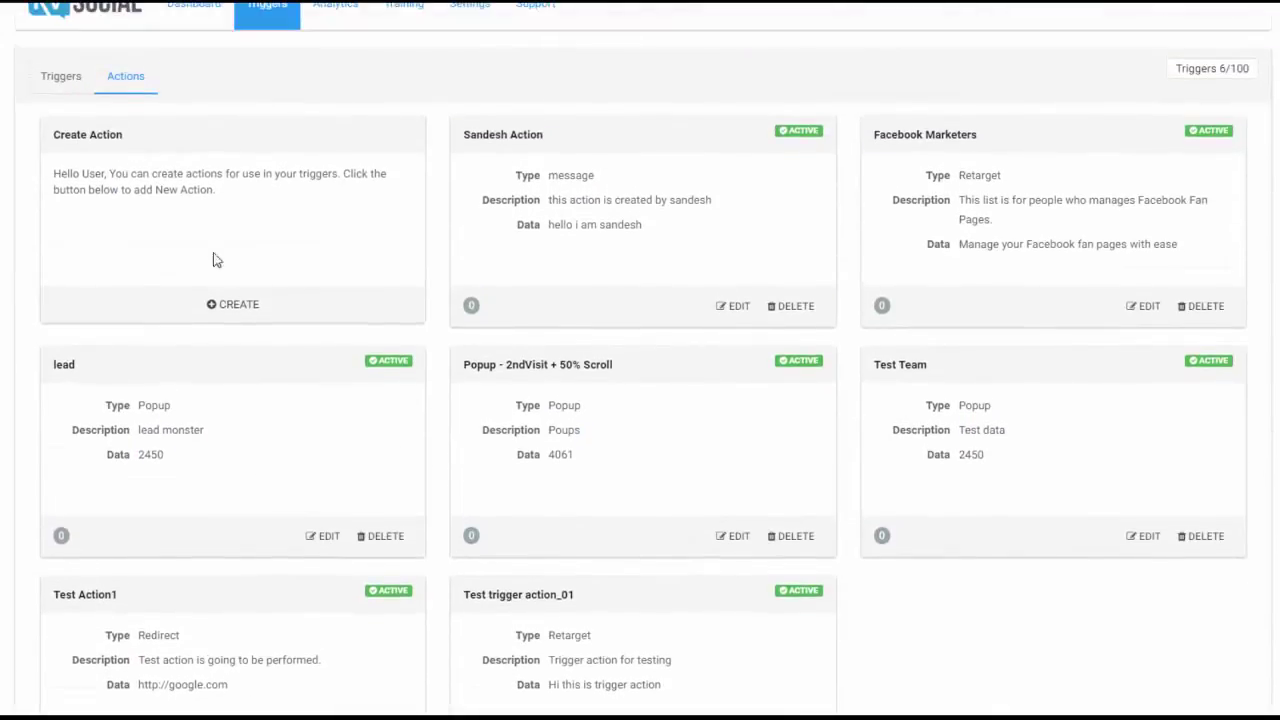
left_click(218, 312)
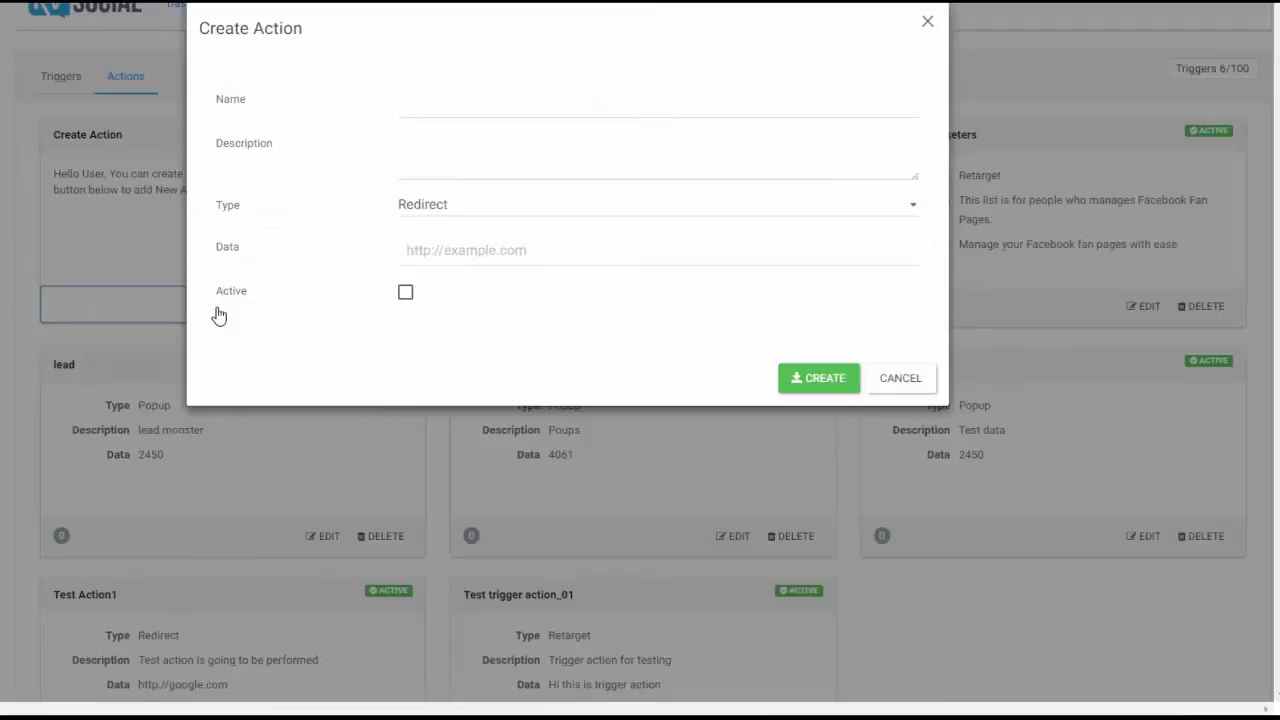
left_click(428, 93)
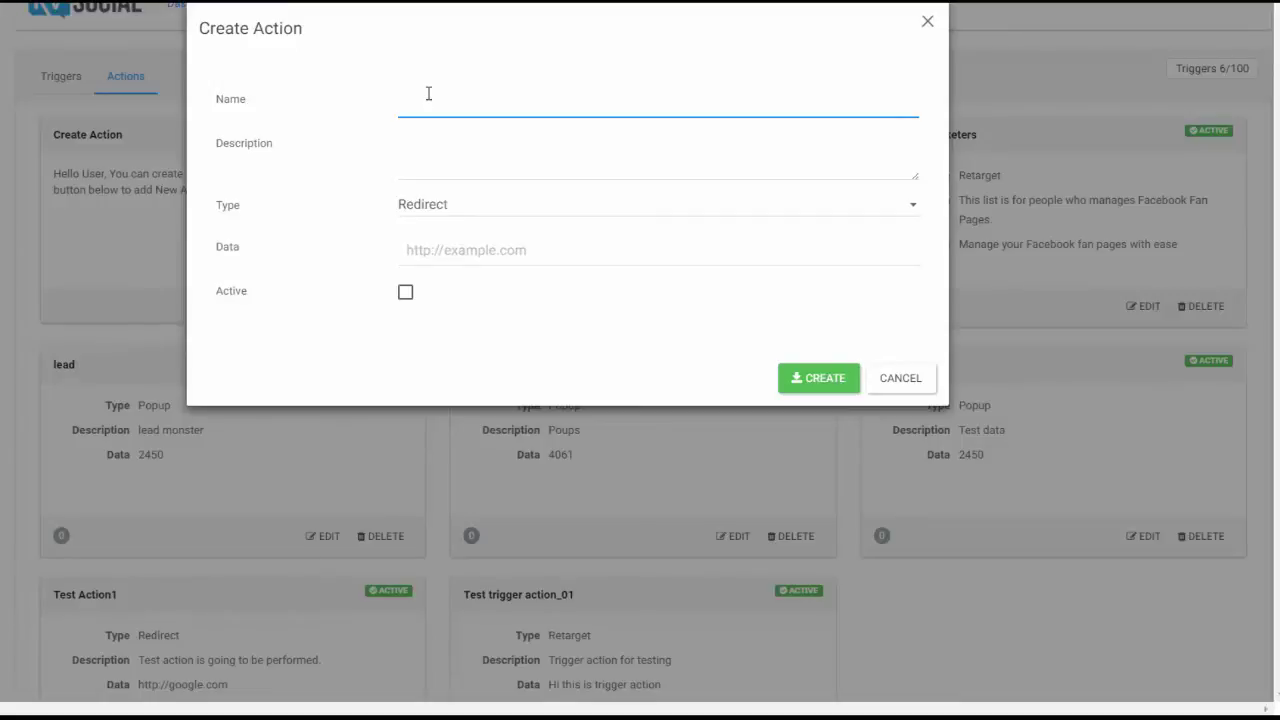
type("Popup 25% Scroll")
left_click(514, 169)
left_click(505, 210)
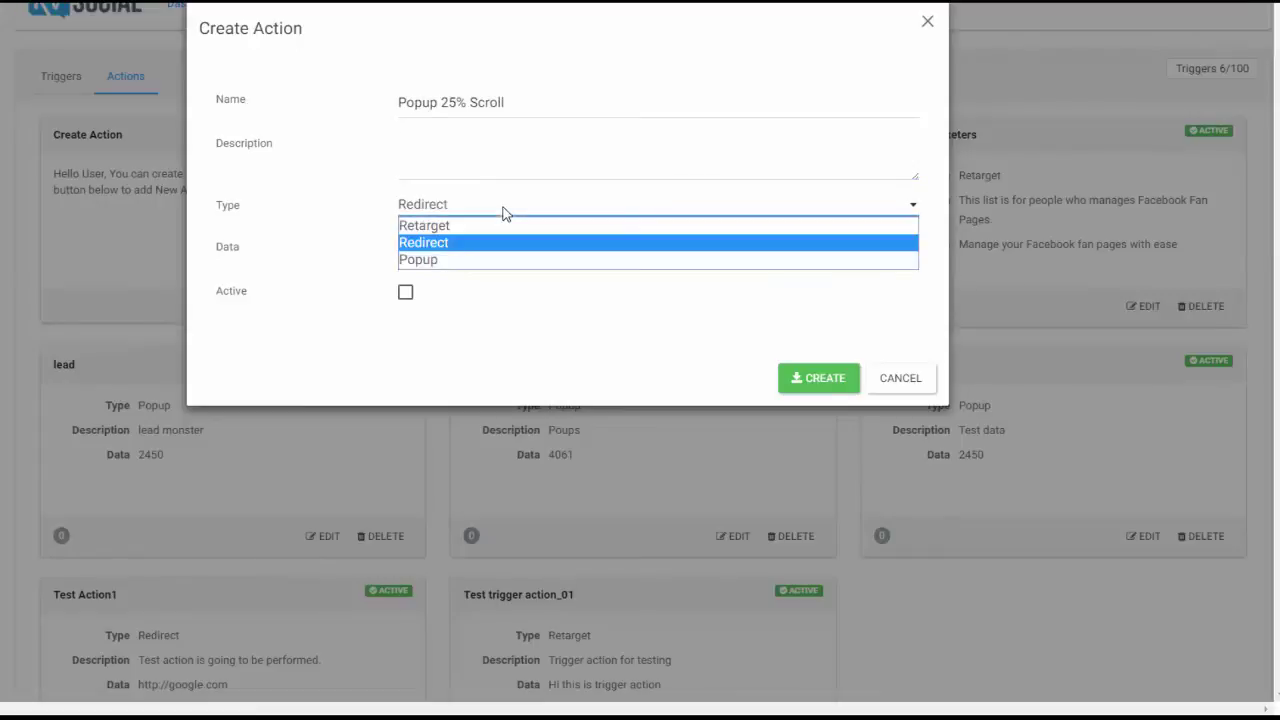
left_click(483, 261)
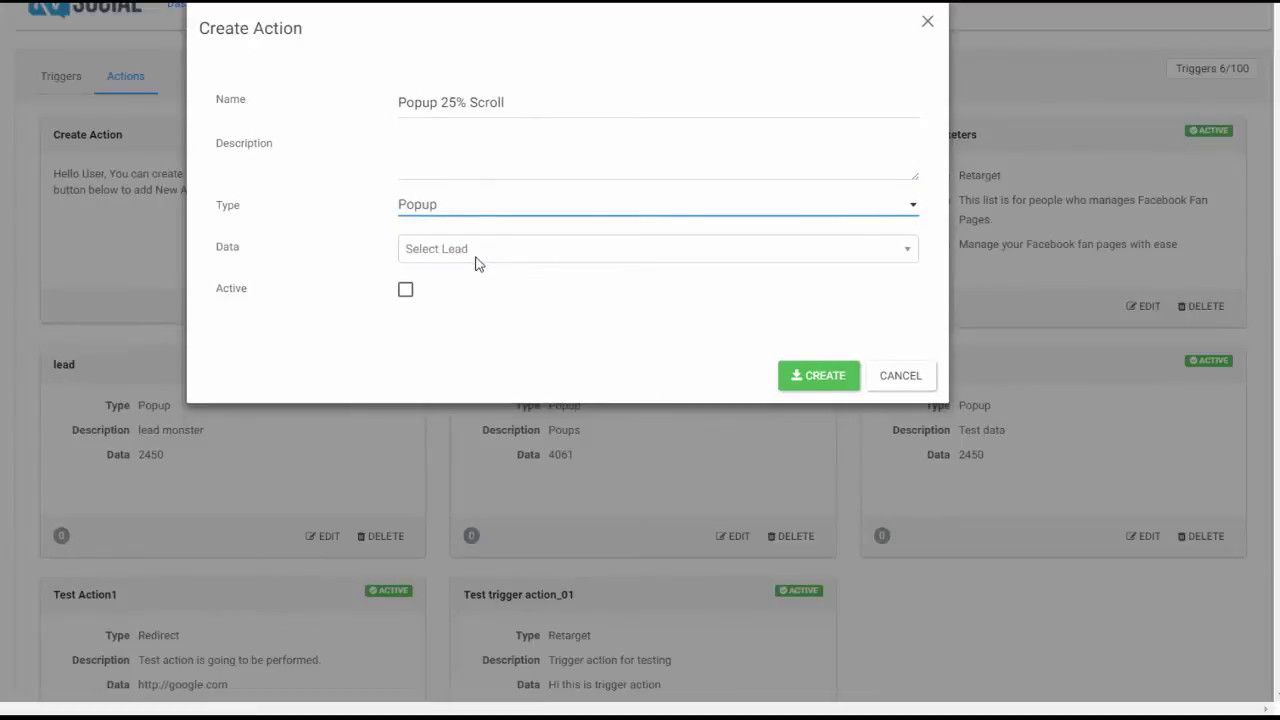
Choose the first NeilLive lead as the action's data, make the action active, and create it
left_click(476, 255)
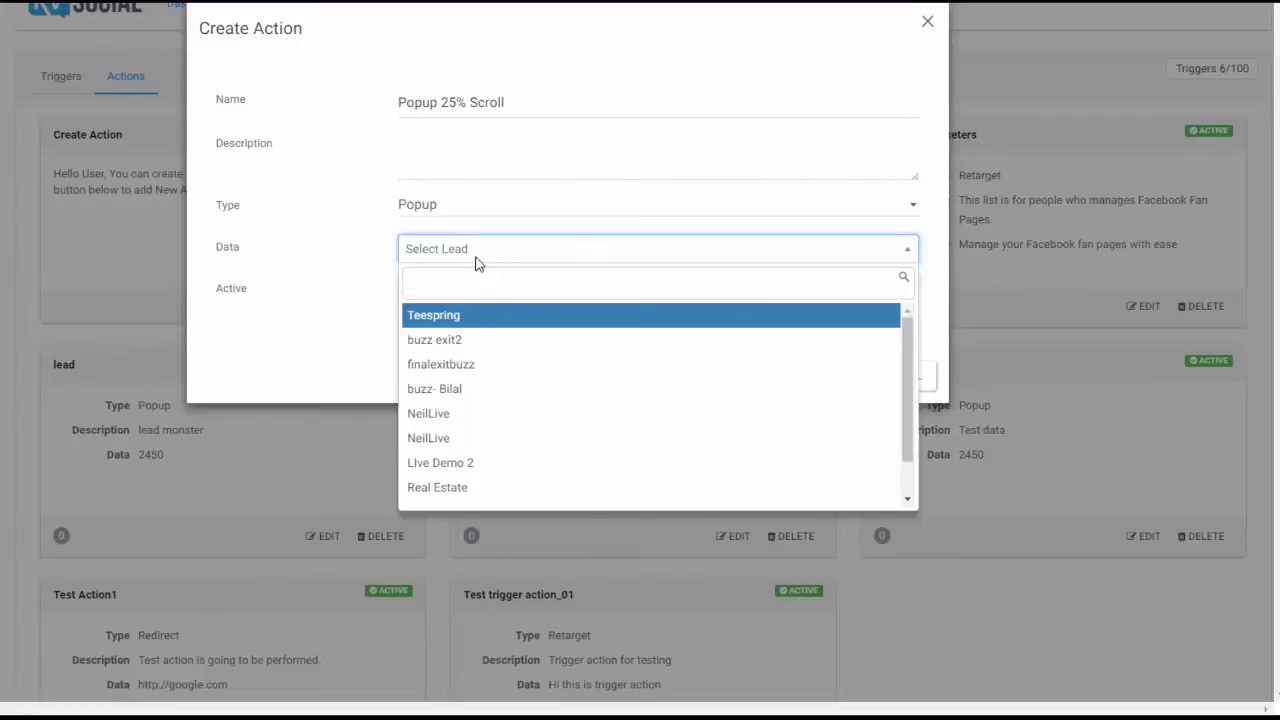
left_click(470, 414)
left_click(406, 294)
left_click(836, 388)
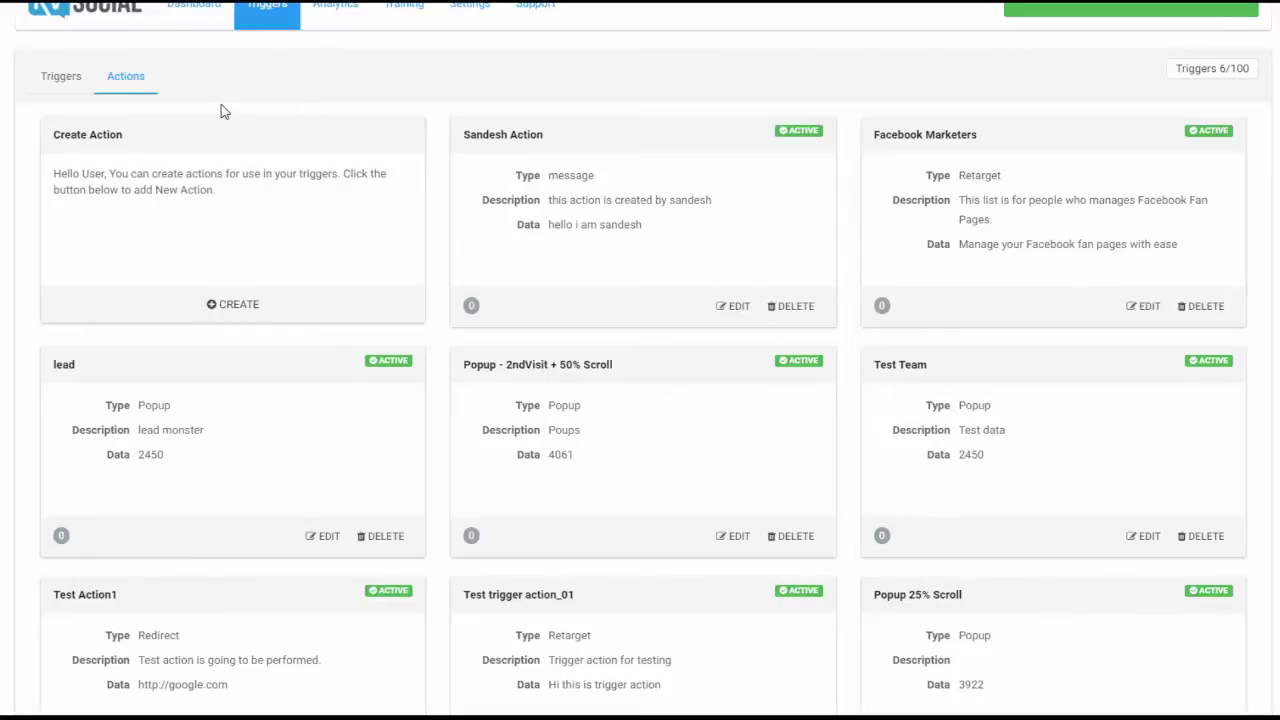
Delete the existing "2nd visit + 50% scroll" trigger from the triggers list
left_click(79, 79)
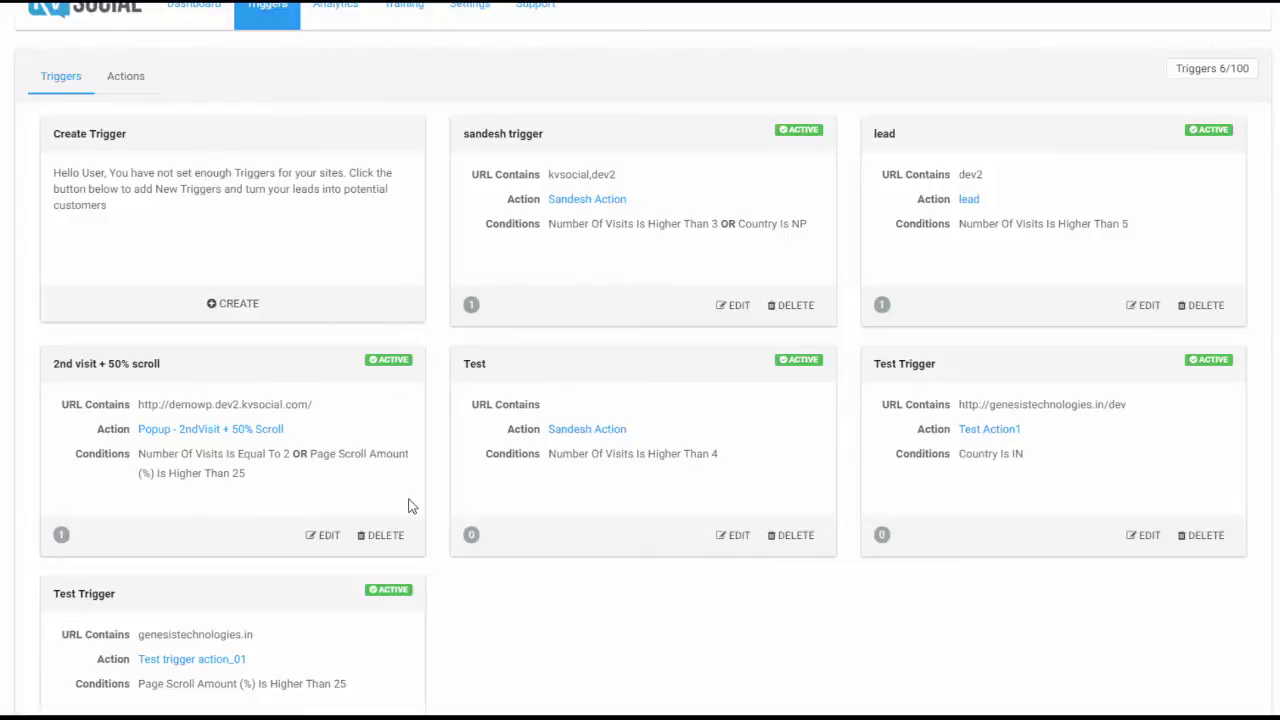
left_click(399, 545)
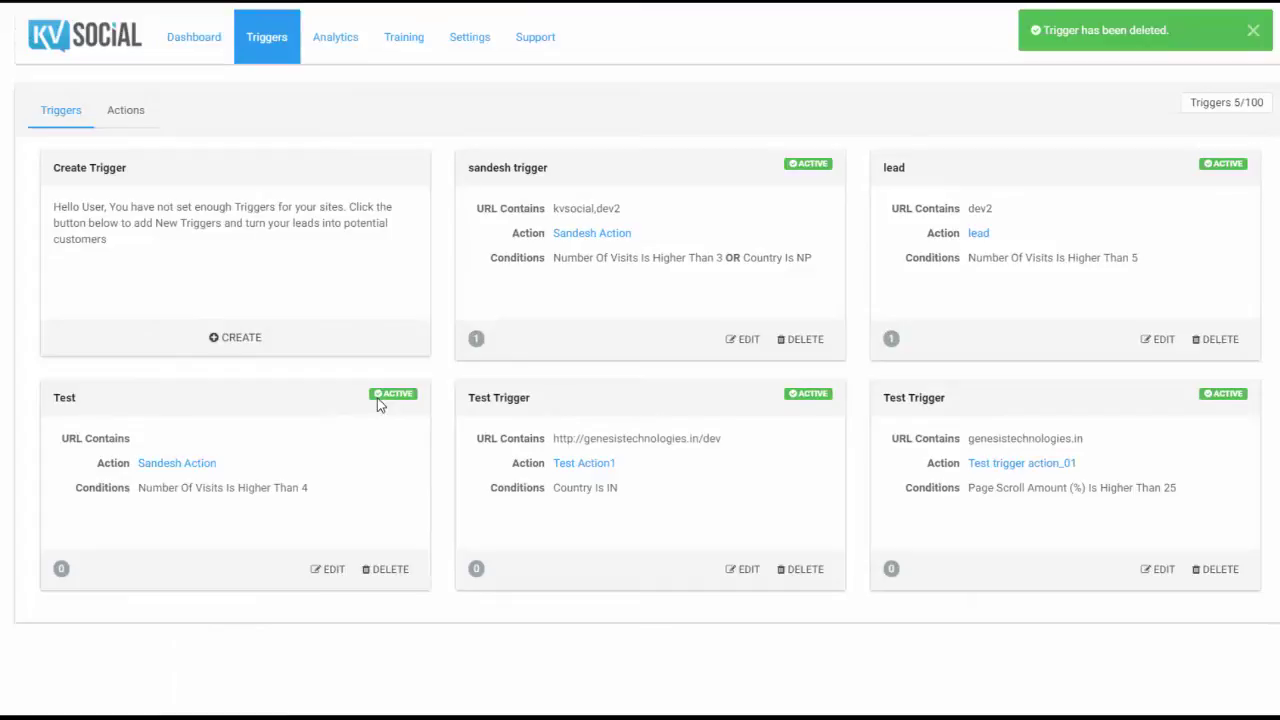
Start a new trigger and name it "Country + Popup 25% on scroll"
left_click(236, 338)
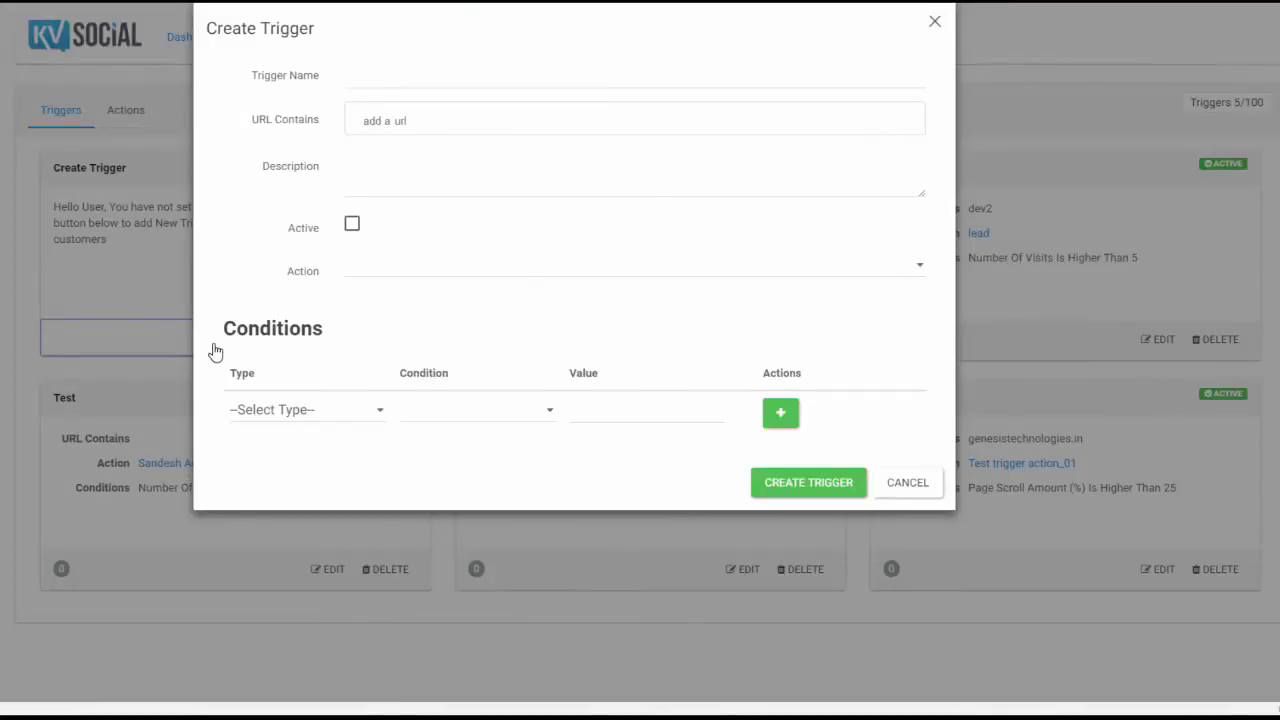
left_click(421, 80)
type("Popup 25% on scroll")
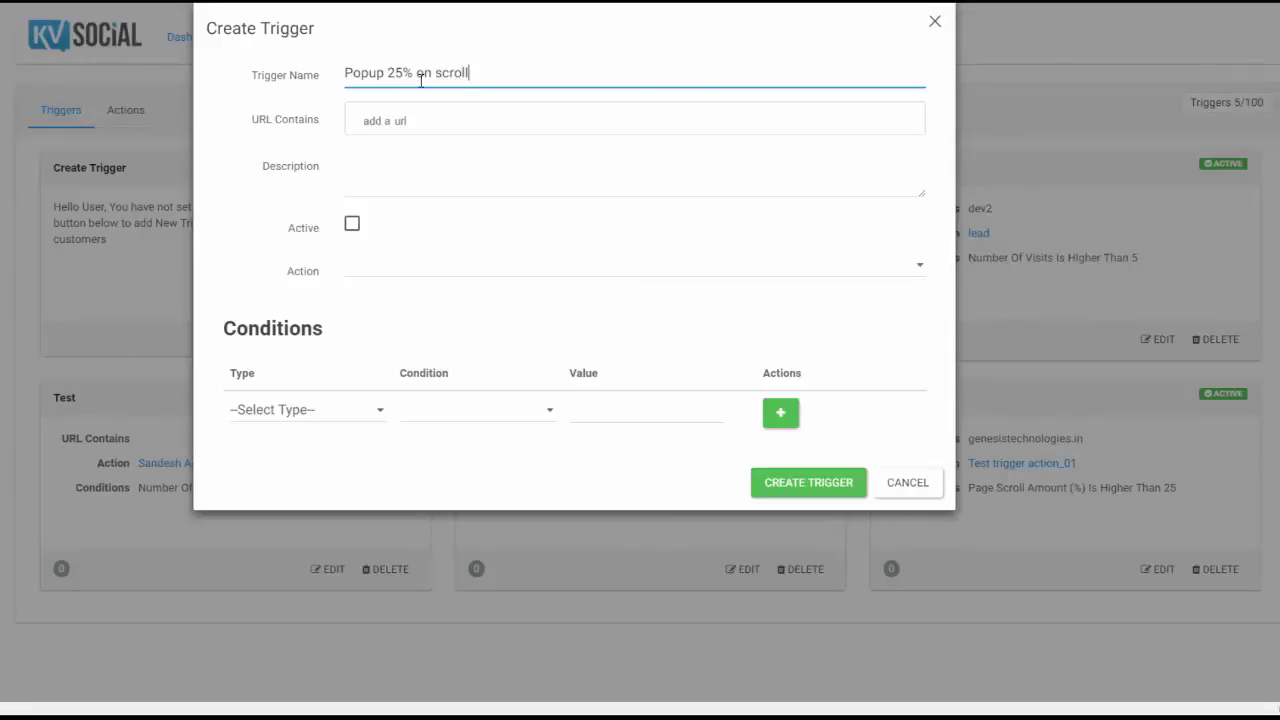
left_click(421, 76)
type("Country +")
key("Tab")
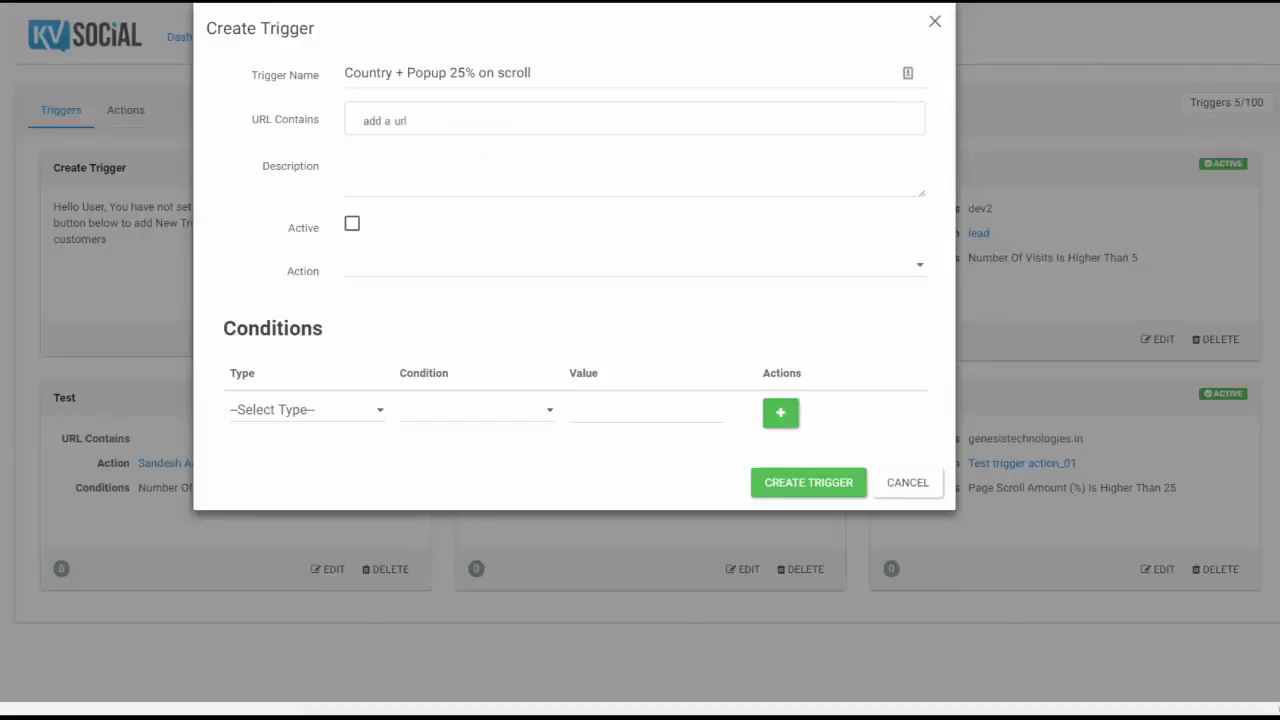
left_click(498, 122)
type("demowp.dev2.kvsocial.com/")
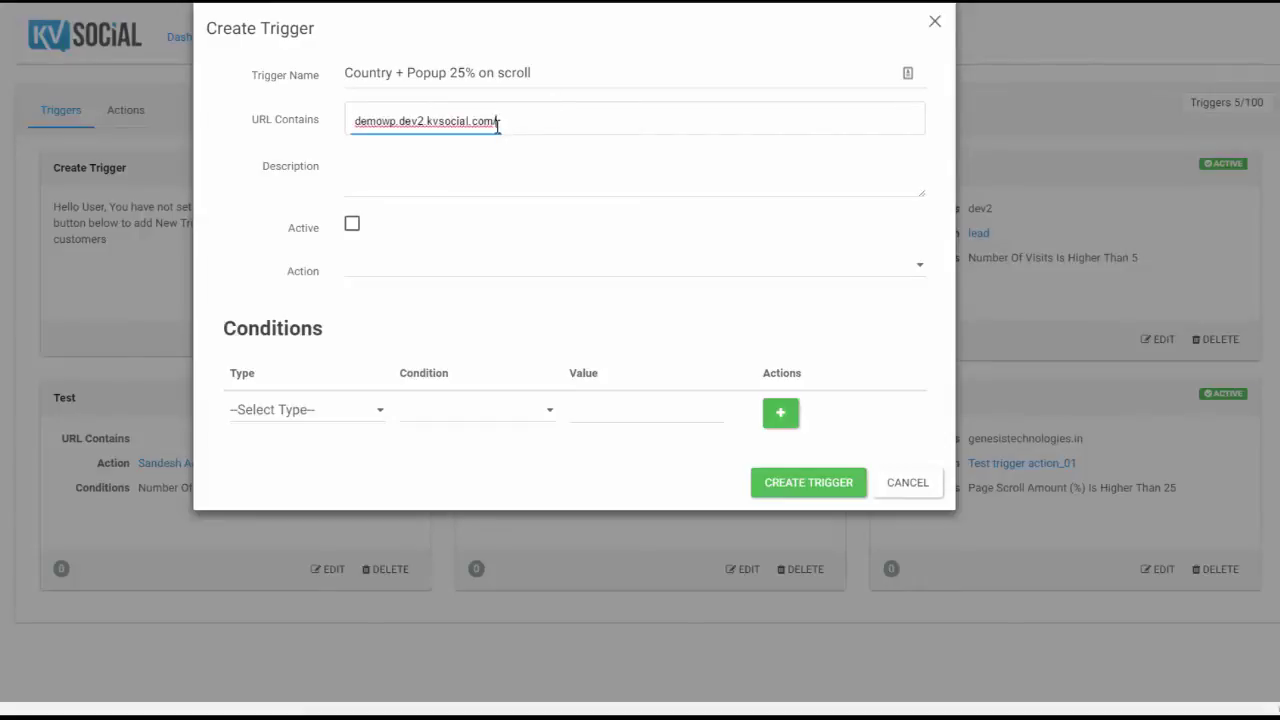
left_click(453, 172)
left_click(352, 225)
left_click(427, 266)
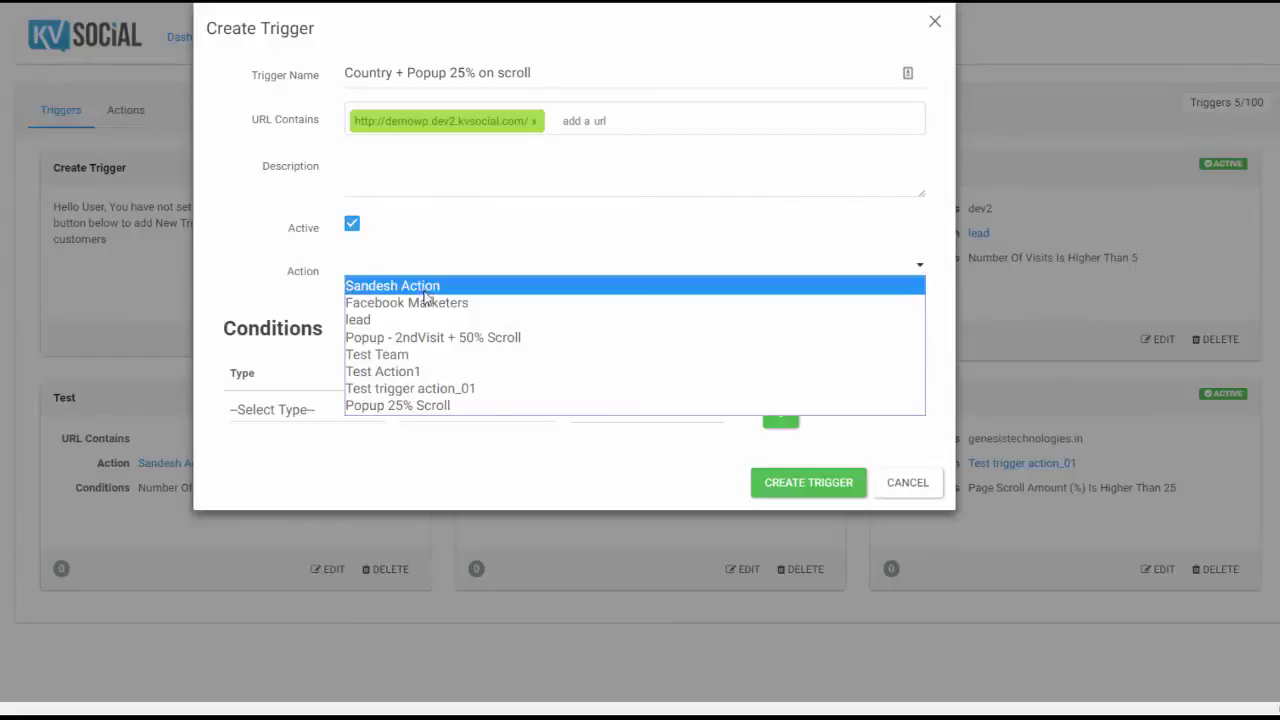
left_click(429, 408)
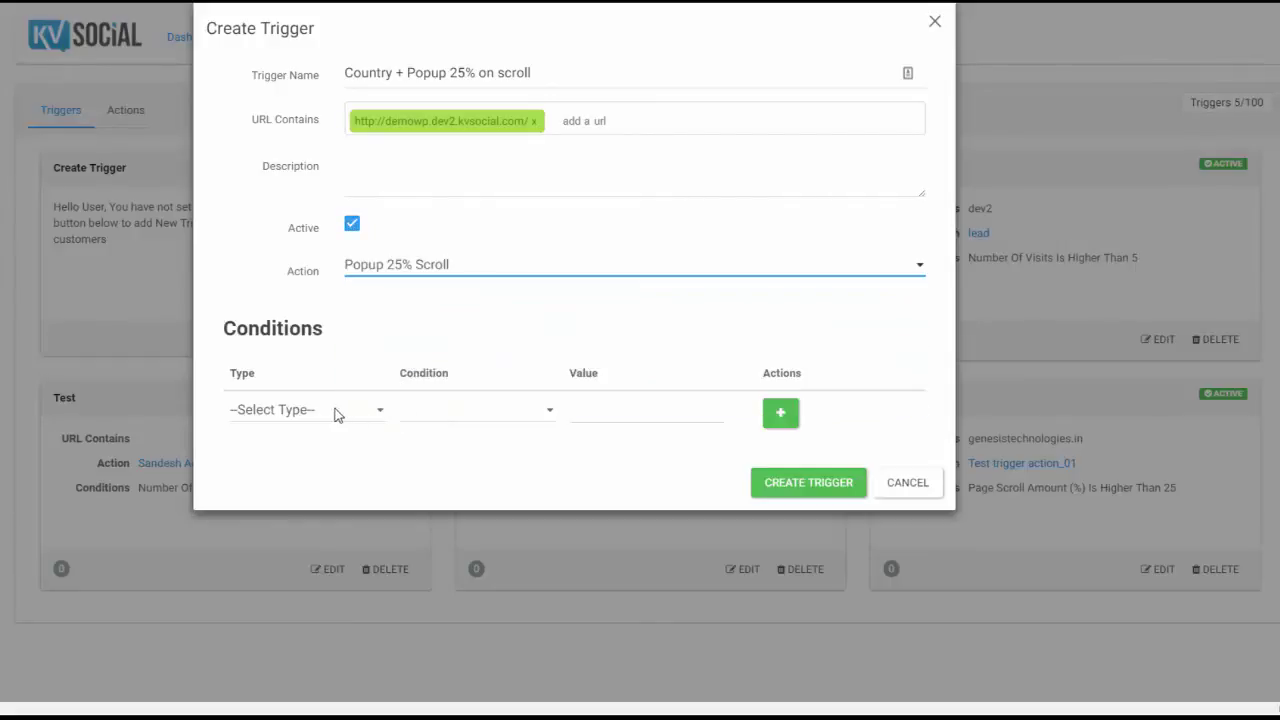
Set the trigger's first condition to Country Is Finland
left_click(333, 410)
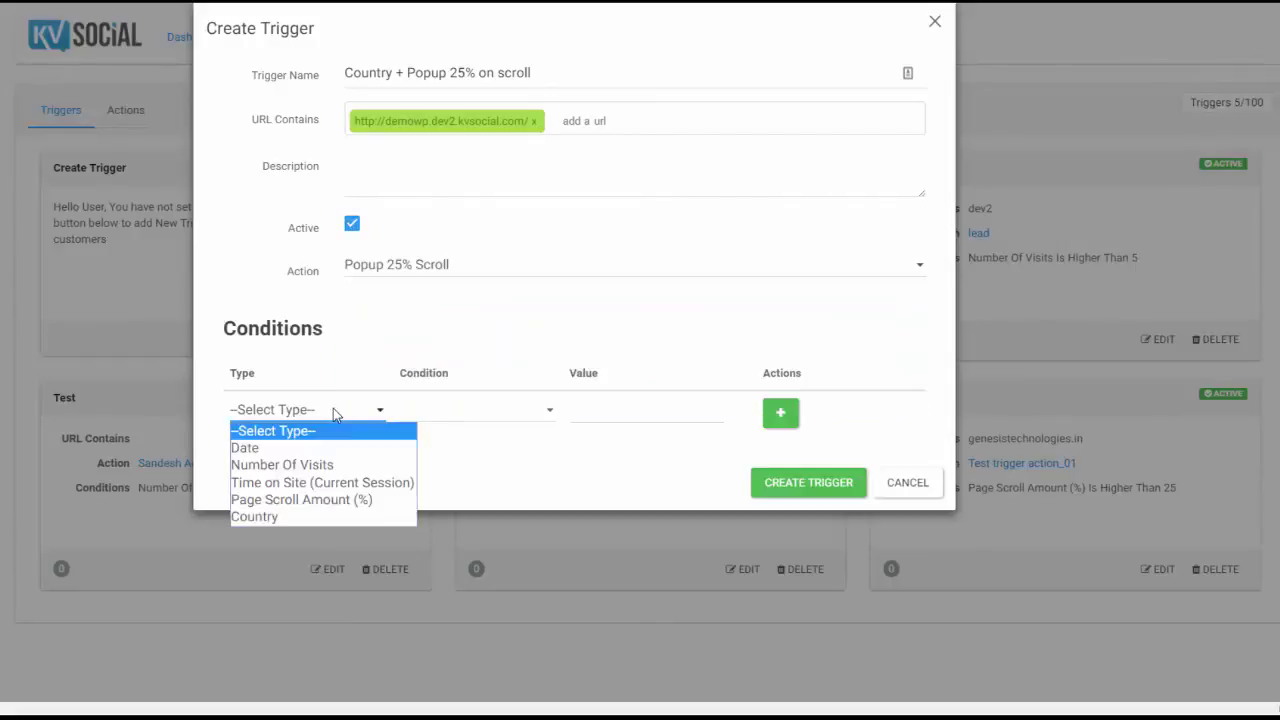
left_click(320, 508)
left_click(449, 418)
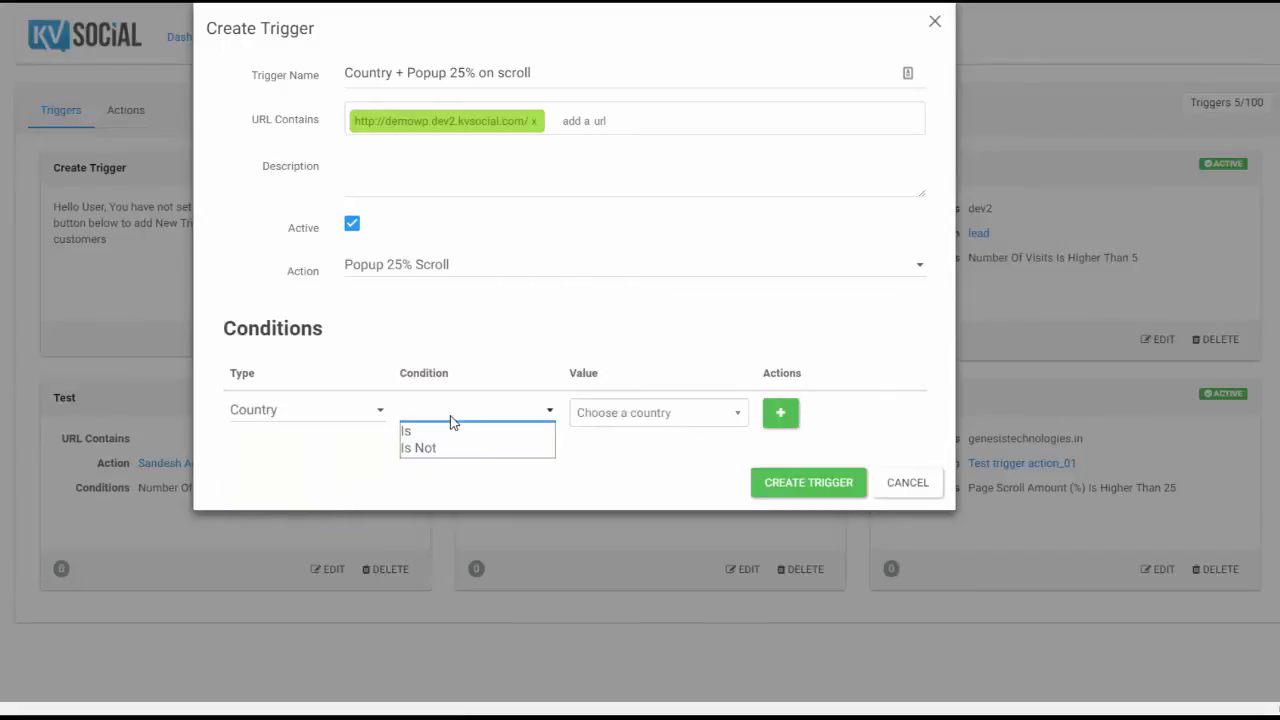
left_click(443, 430)
left_click(609, 410)
type("fin")
key("Return")
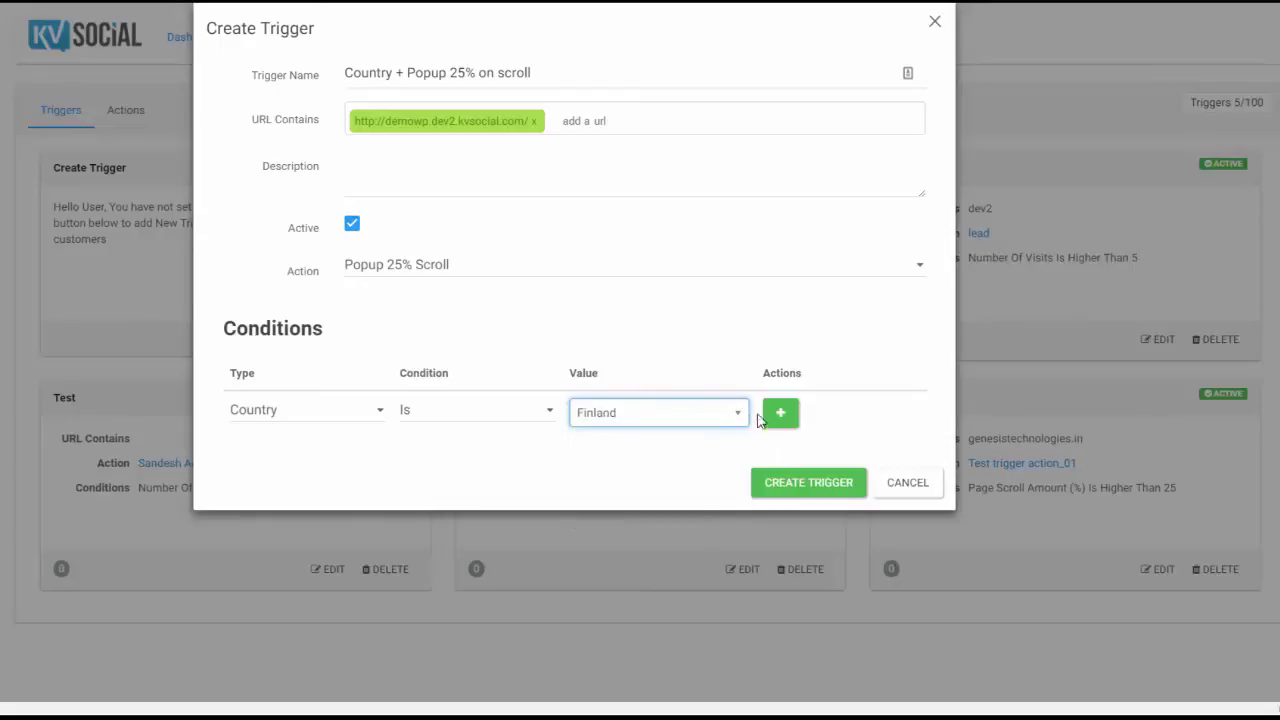
Add a second condition with Page Scroll Amount (%) Is Higher Than 25%
left_click(784, 418)
left_click(339, 458)
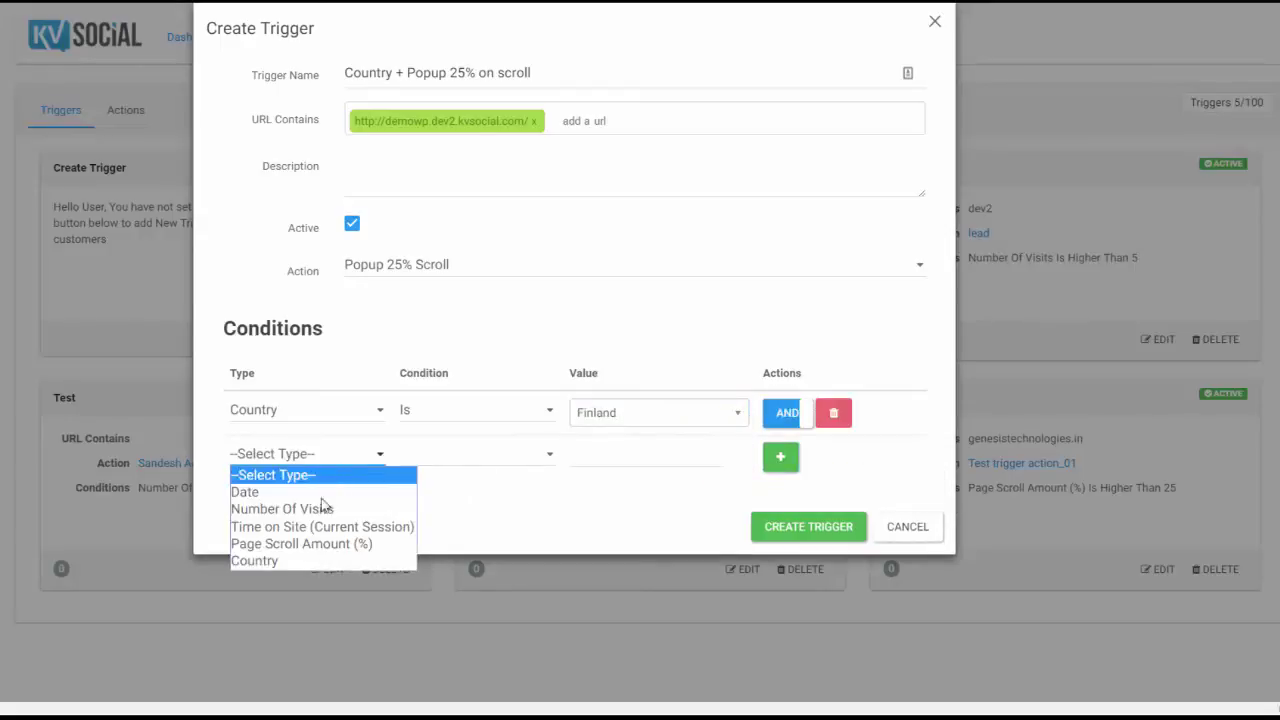
left_click(311, 545)
left_click(446, 460)
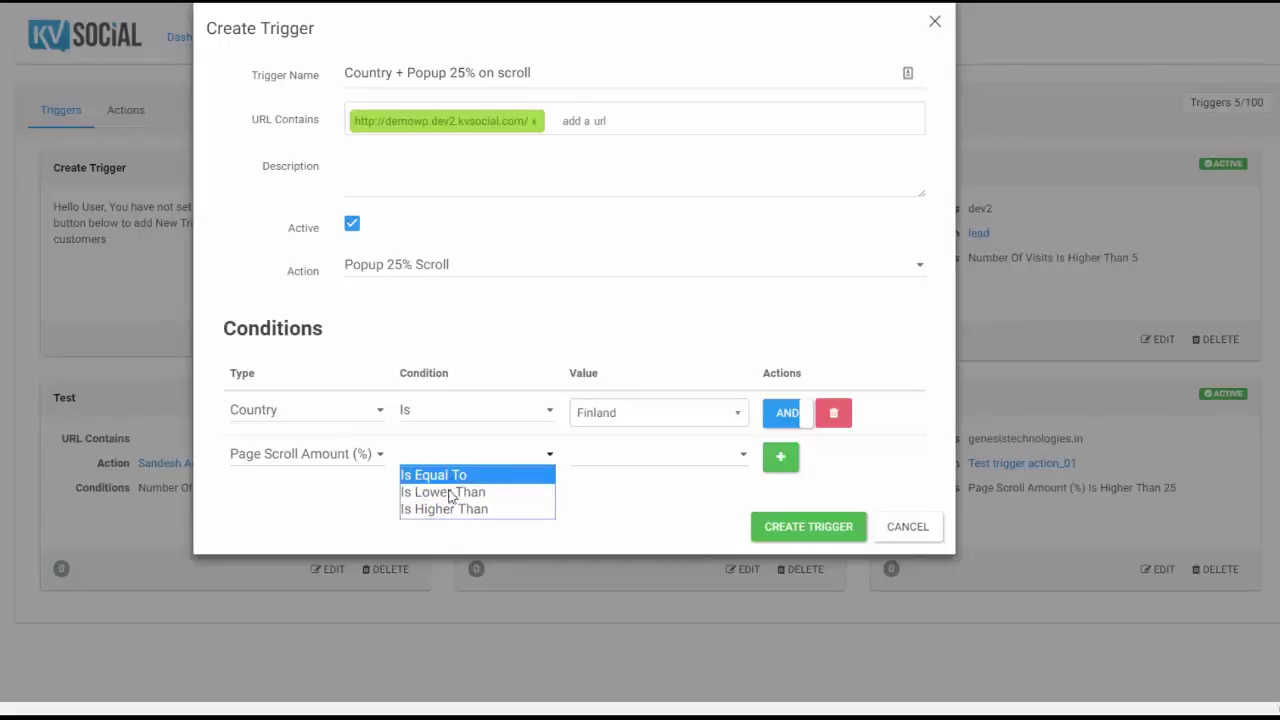
left_click(446, 510)
left_click(600, 452)
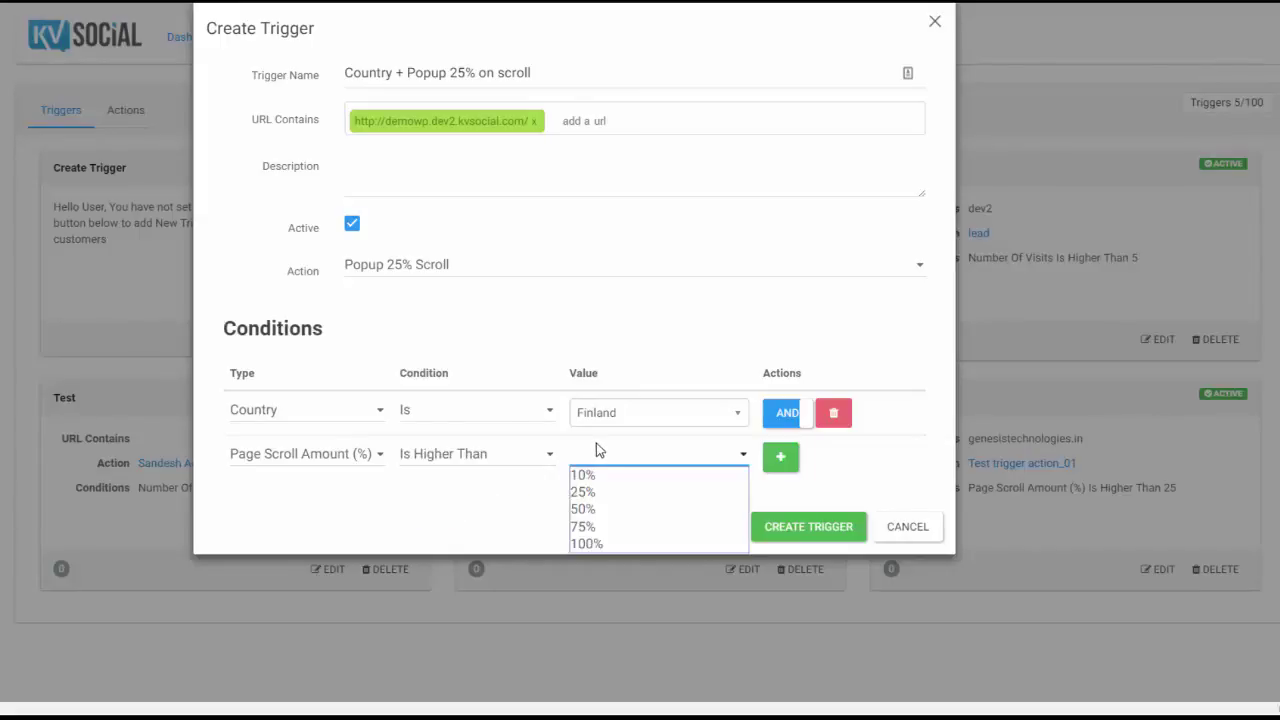
left_click(612, 492)
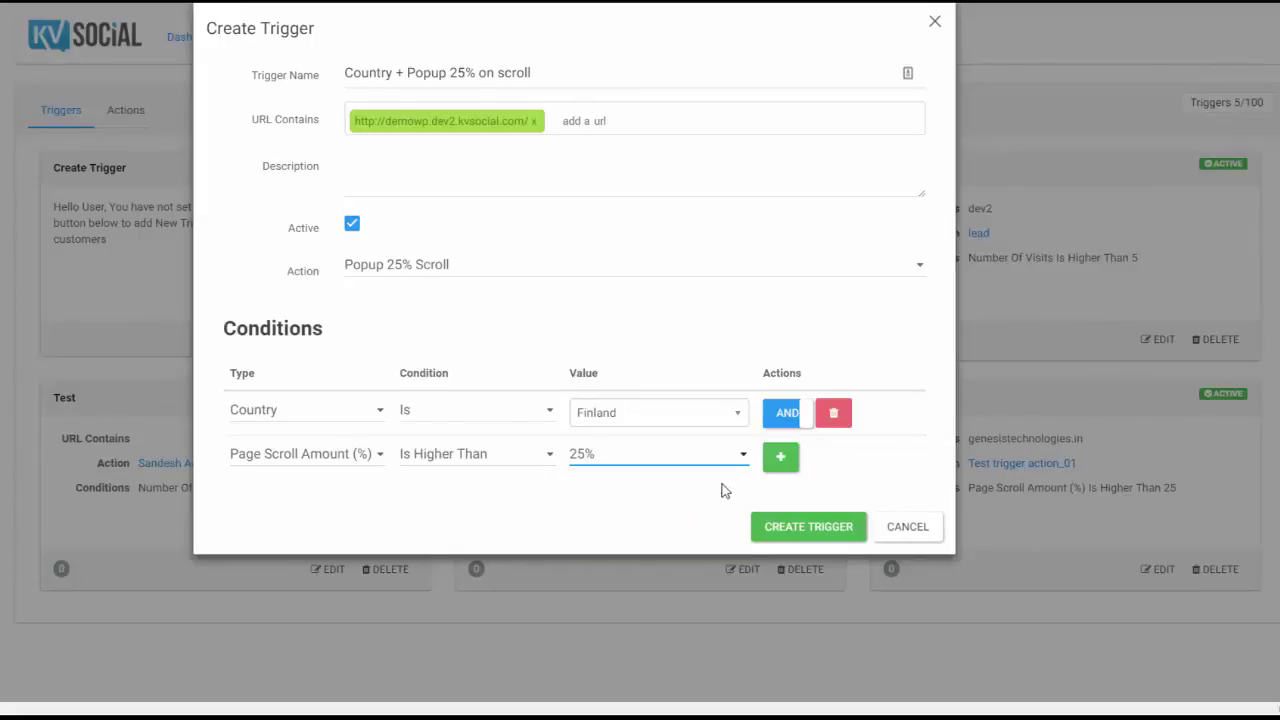
Add a third condition with Number Of Visits Is Equal To 2 and create the trigger
left_click(780, 457)
left_click(334, 497)
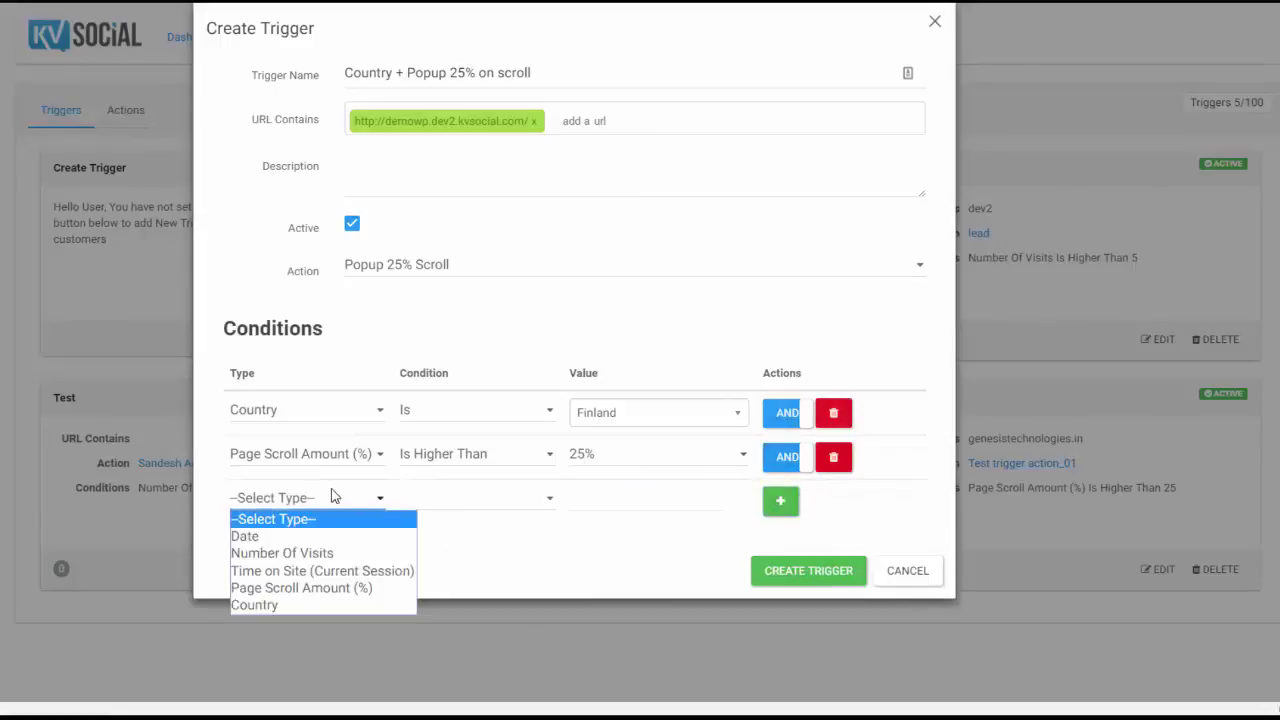
left_click(317, 547)
left_click(443, 499)
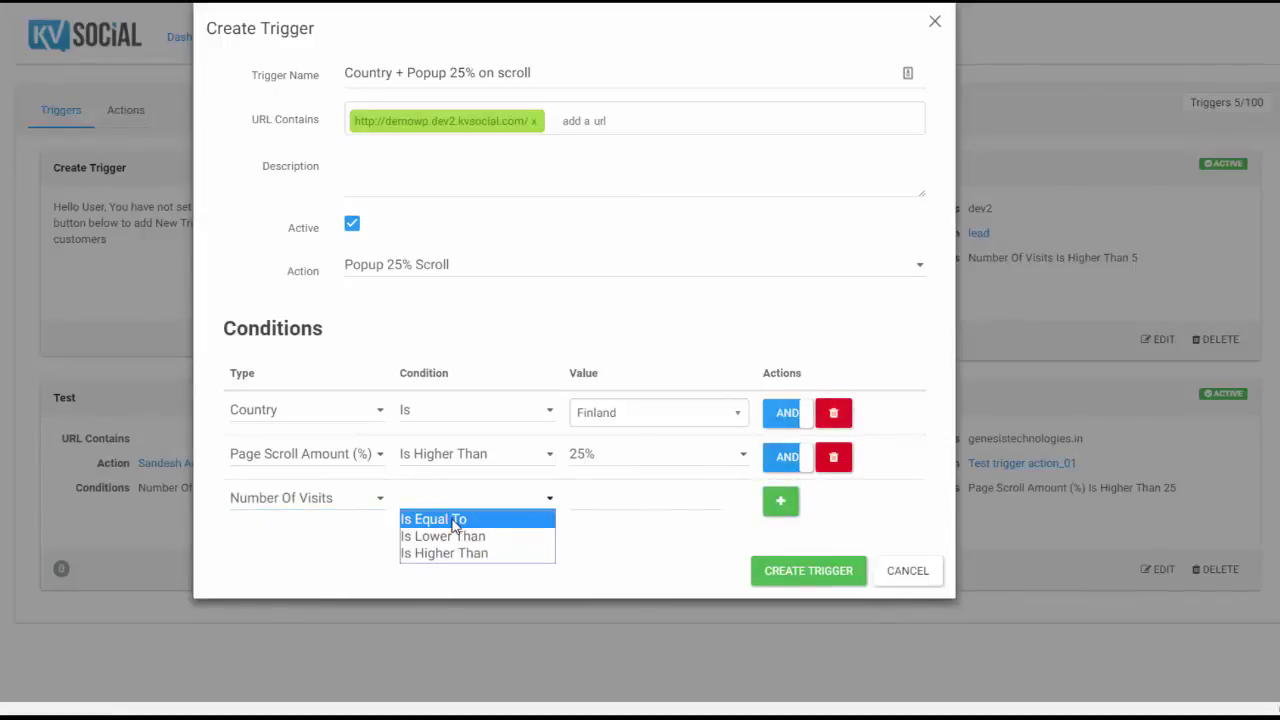
left_click(453, 521)
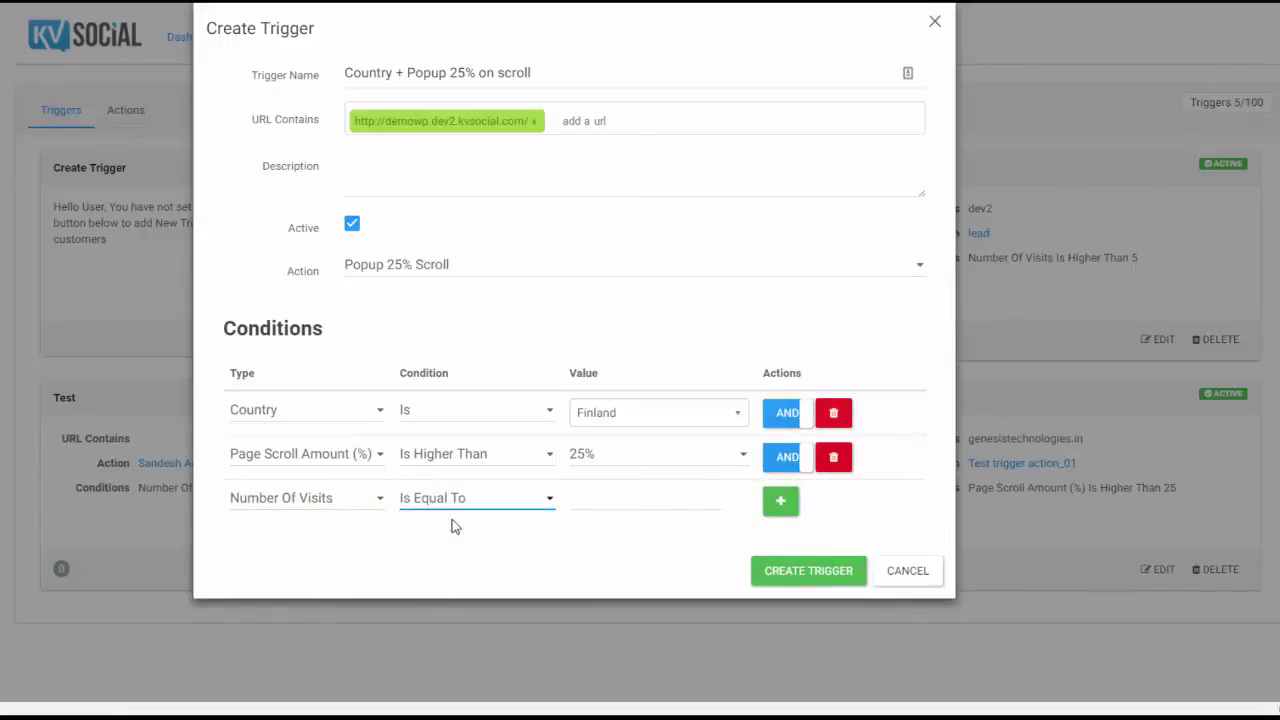
left_click(645, 497)
type("2")
left_click(776, 502)
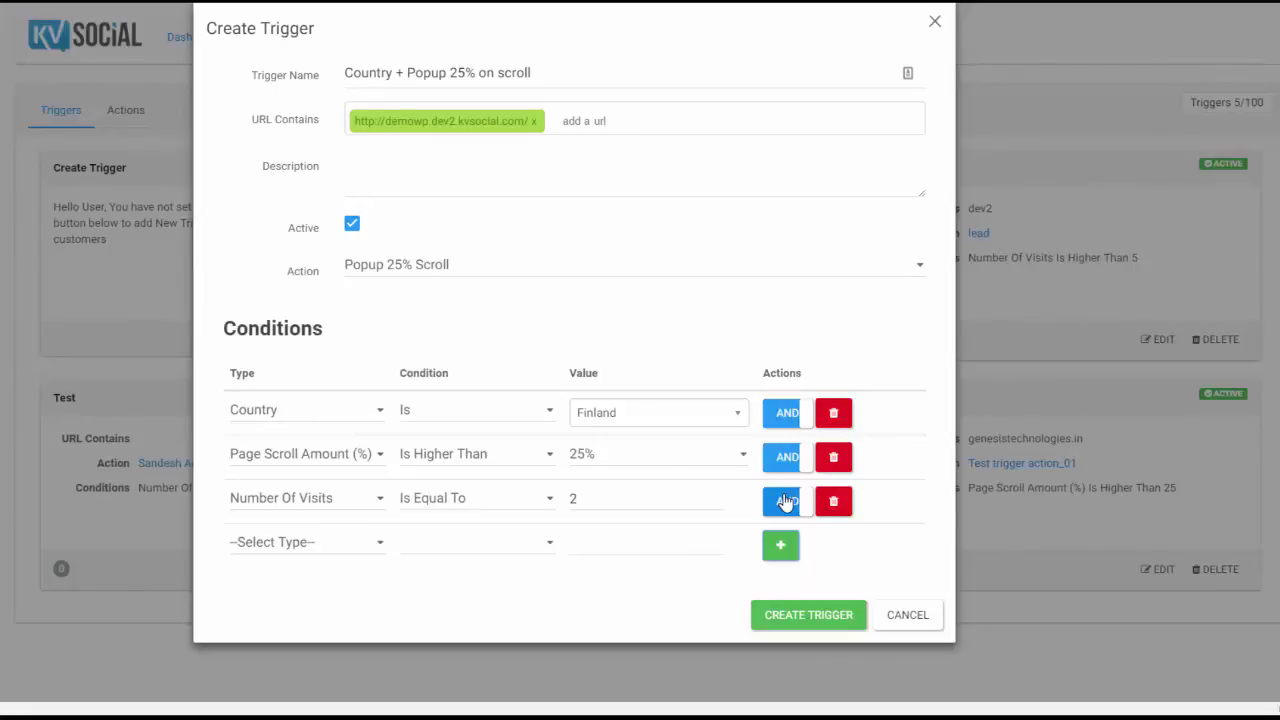
left_click(797, 616)
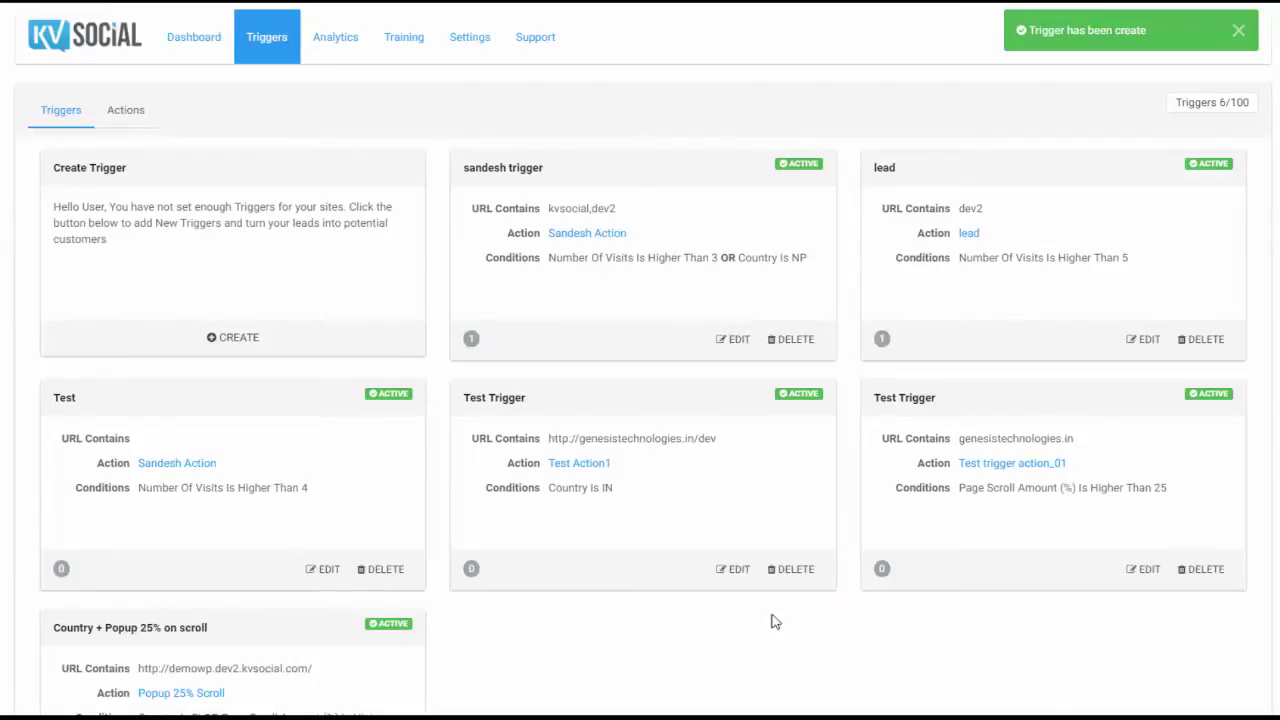
scroll(596, 634, "down", 2)
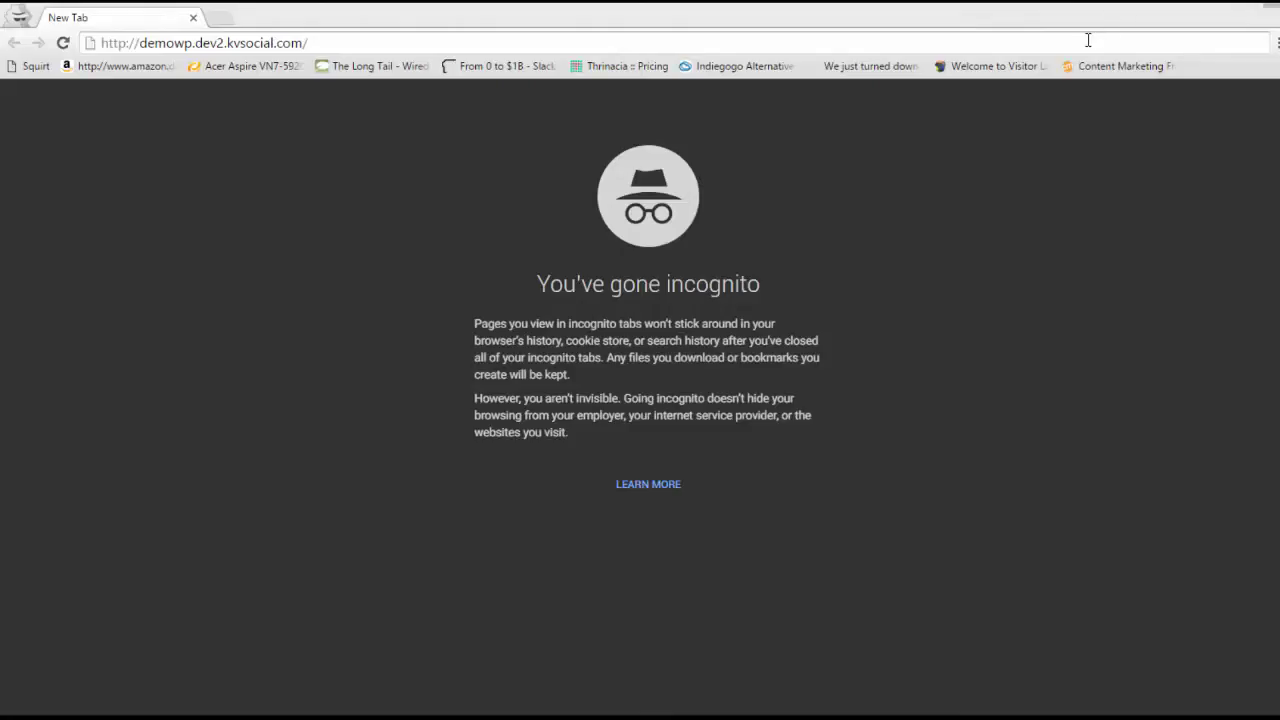
Visit demowp.dev2.kvsocial.com in an incognito browser window and scroll down through the flossing article
key("Return")
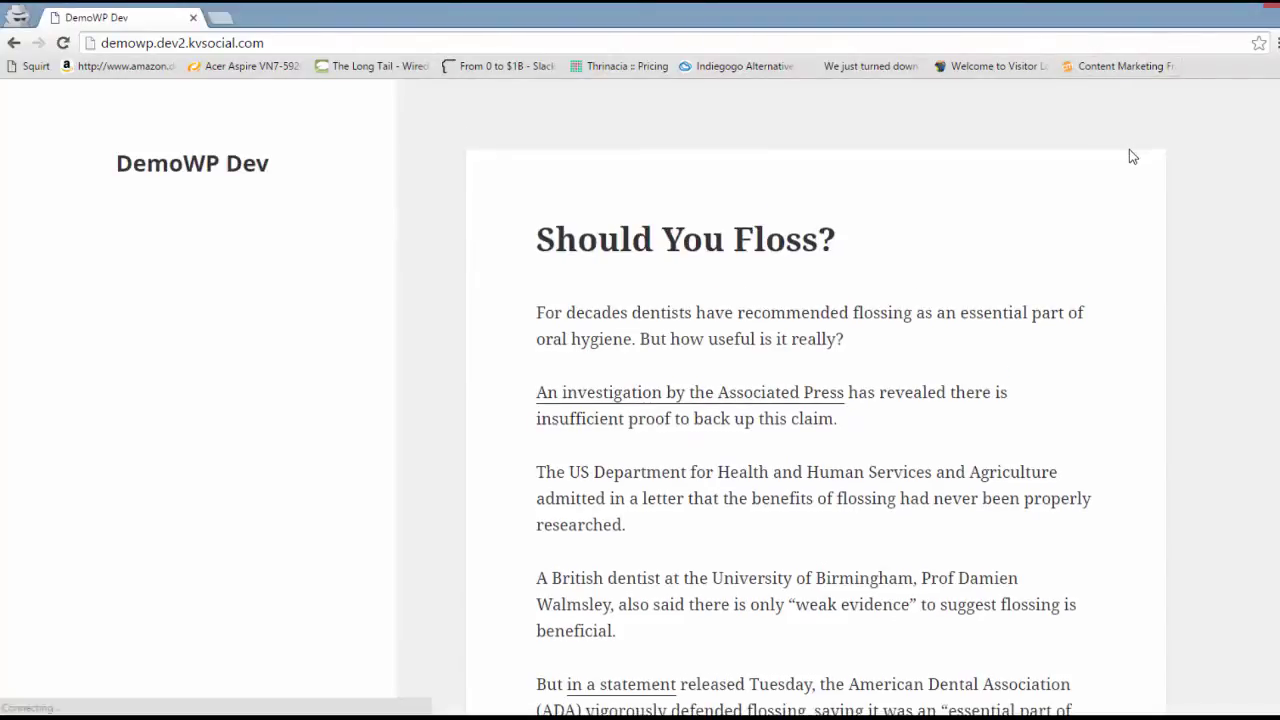
scroll(1129, 156, "down", 9)
scroll(1129, 156, "down", 18)
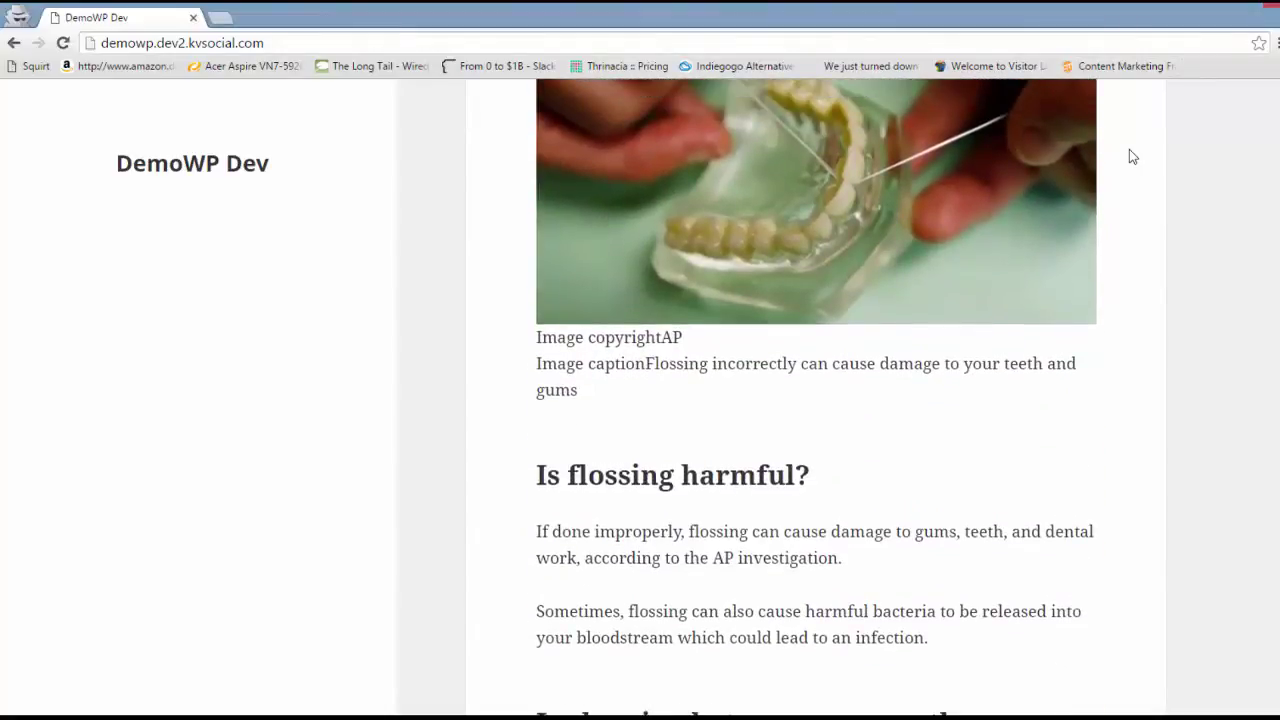
Reload demowp.dev2.kvsocial.com for a second visit, scroll down the flossing article until the popup appears, and close the popup
left_click(398, 42)
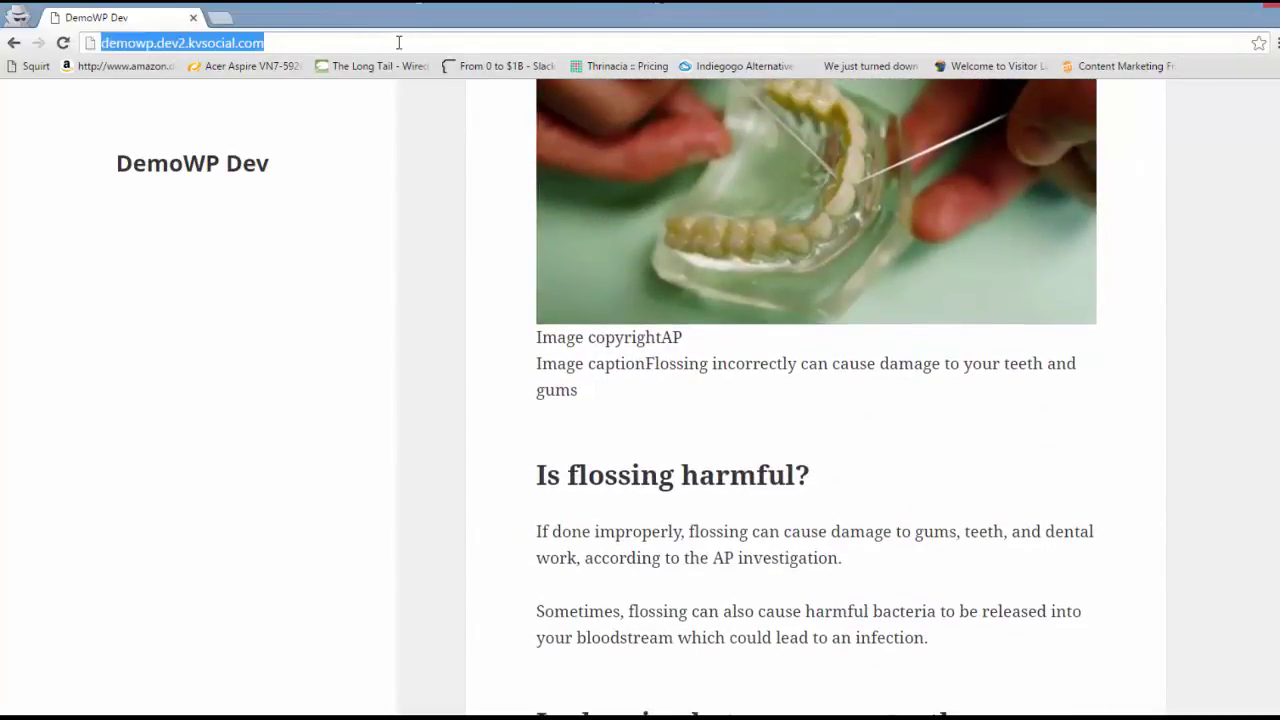
key("Return")
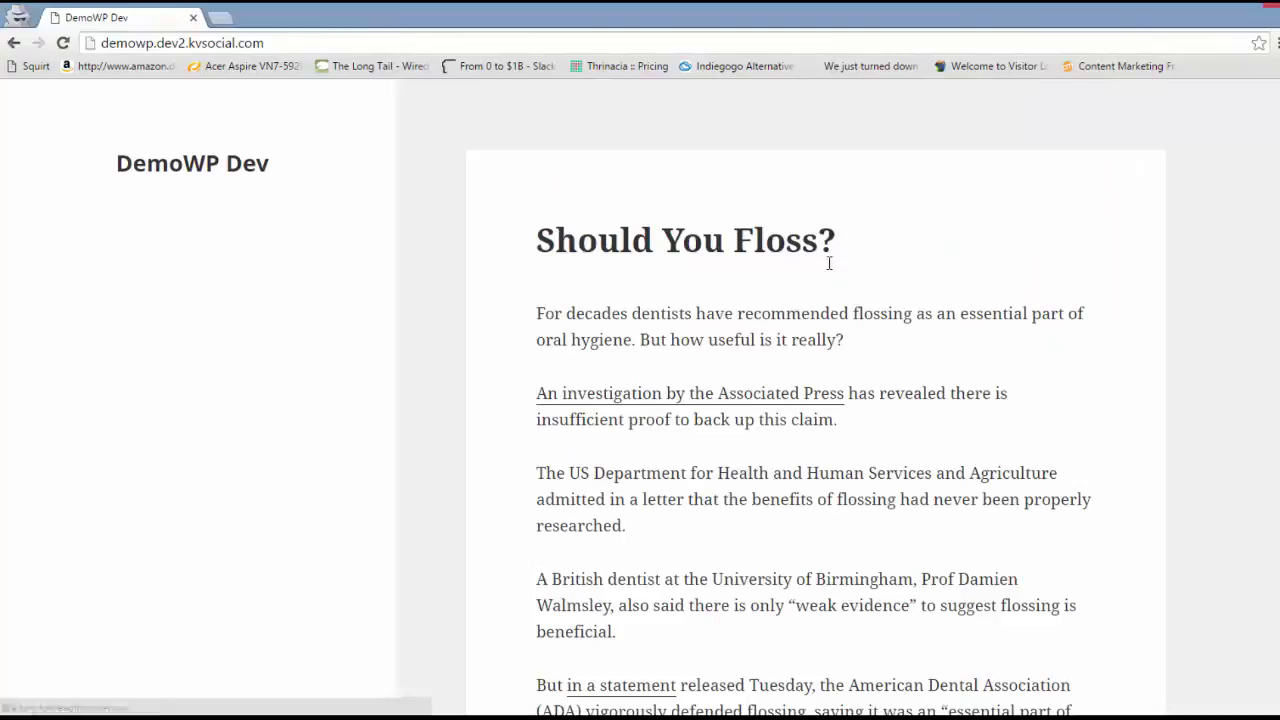
scroll(1263, 285, "down", 6)
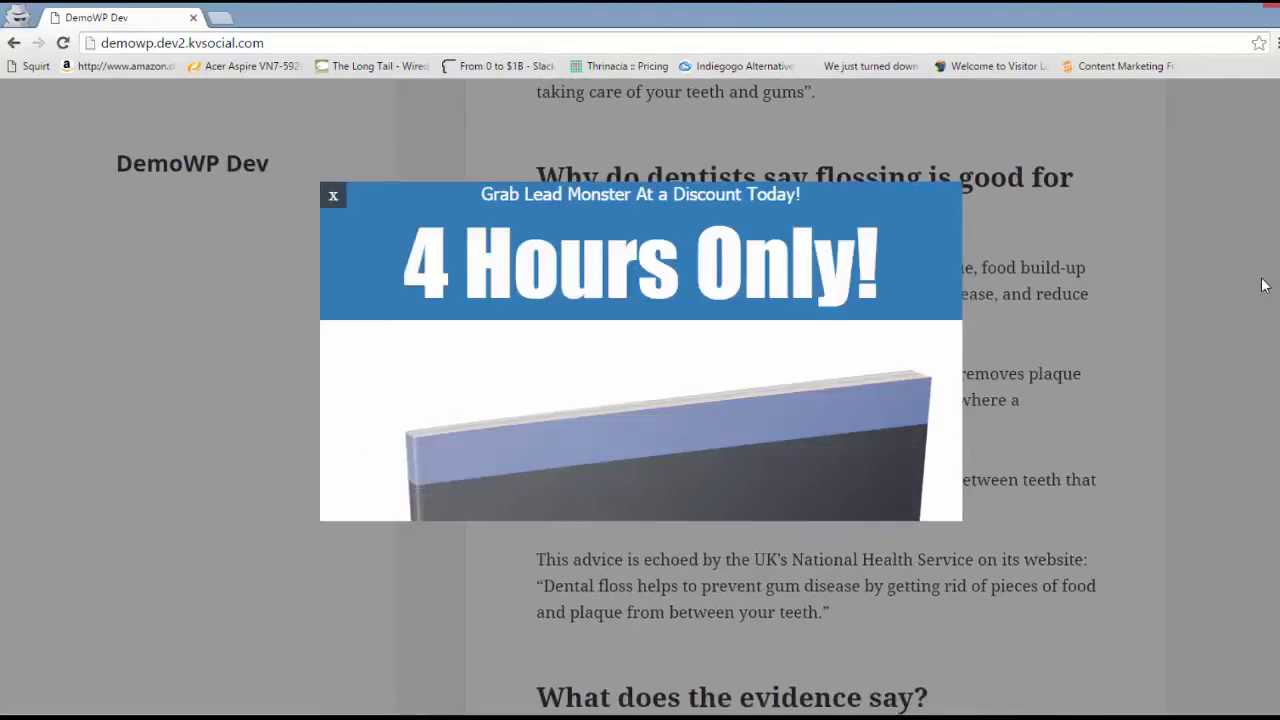
scroll(1260, 283, "down", 2)
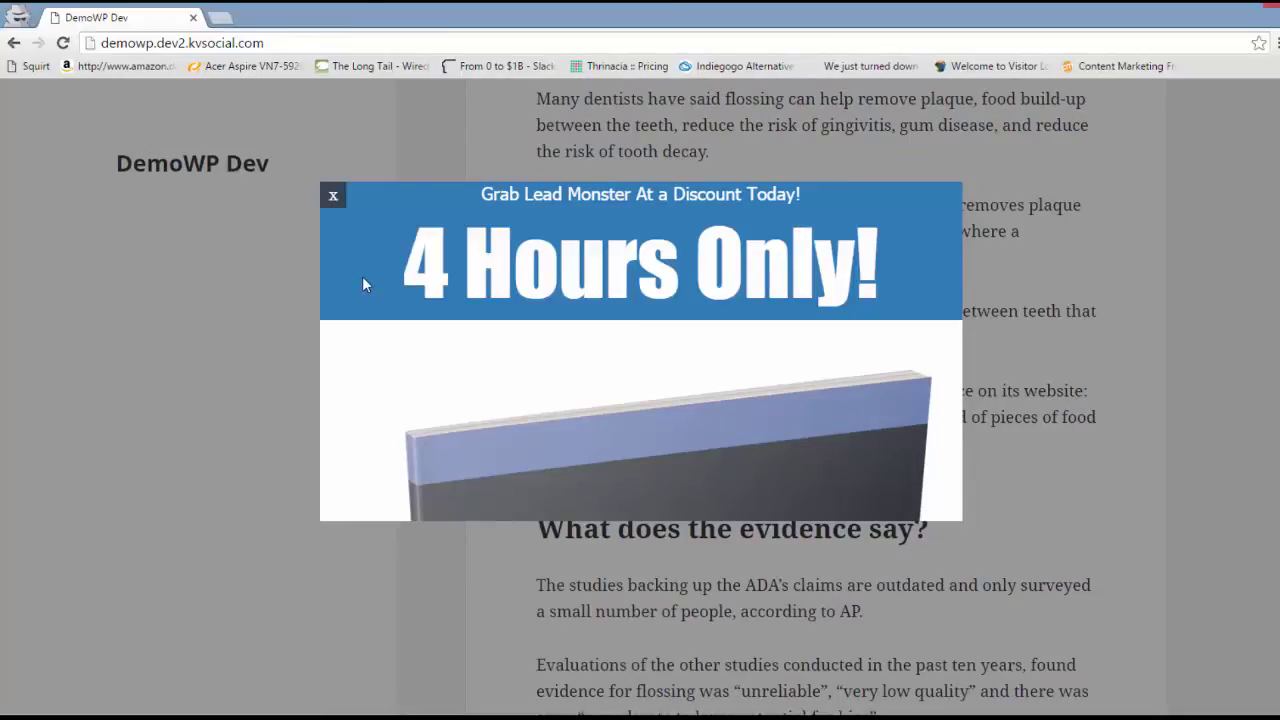
left_click(339, 200)
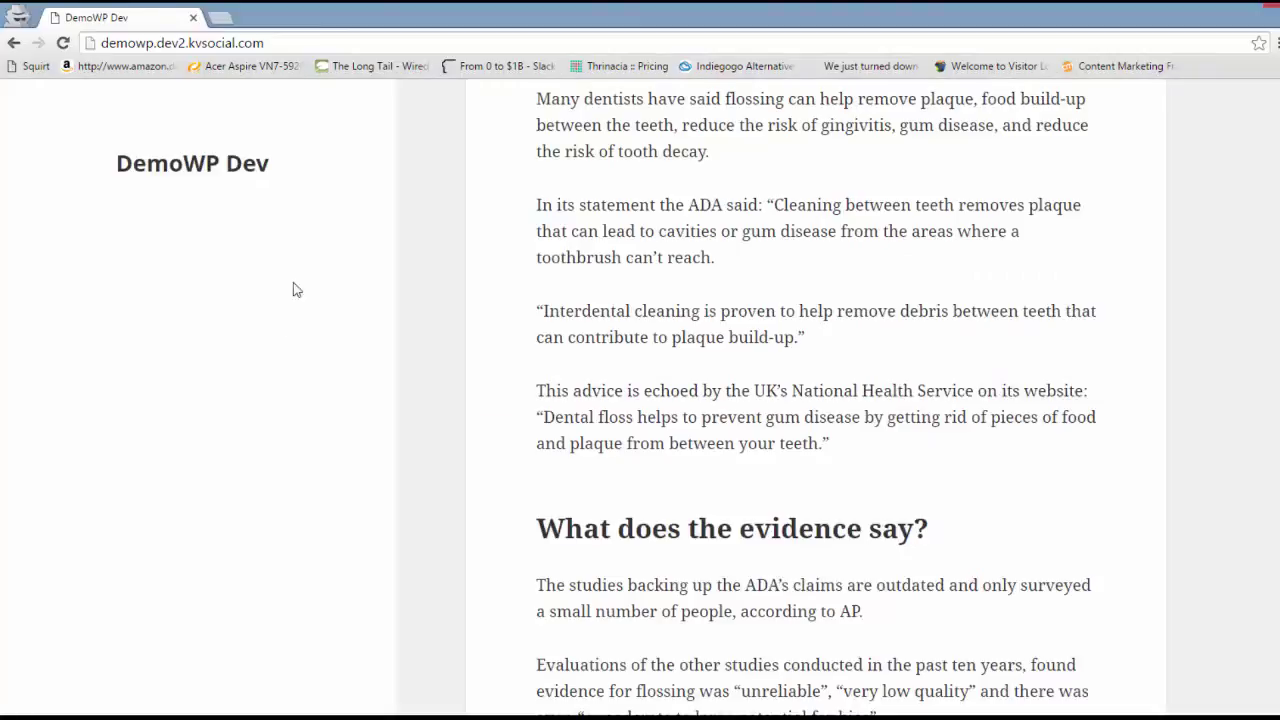
Reload the demo site for a third visit and scroll down the article and back up to check whether the popup reappears
mouse_move(165, 716)
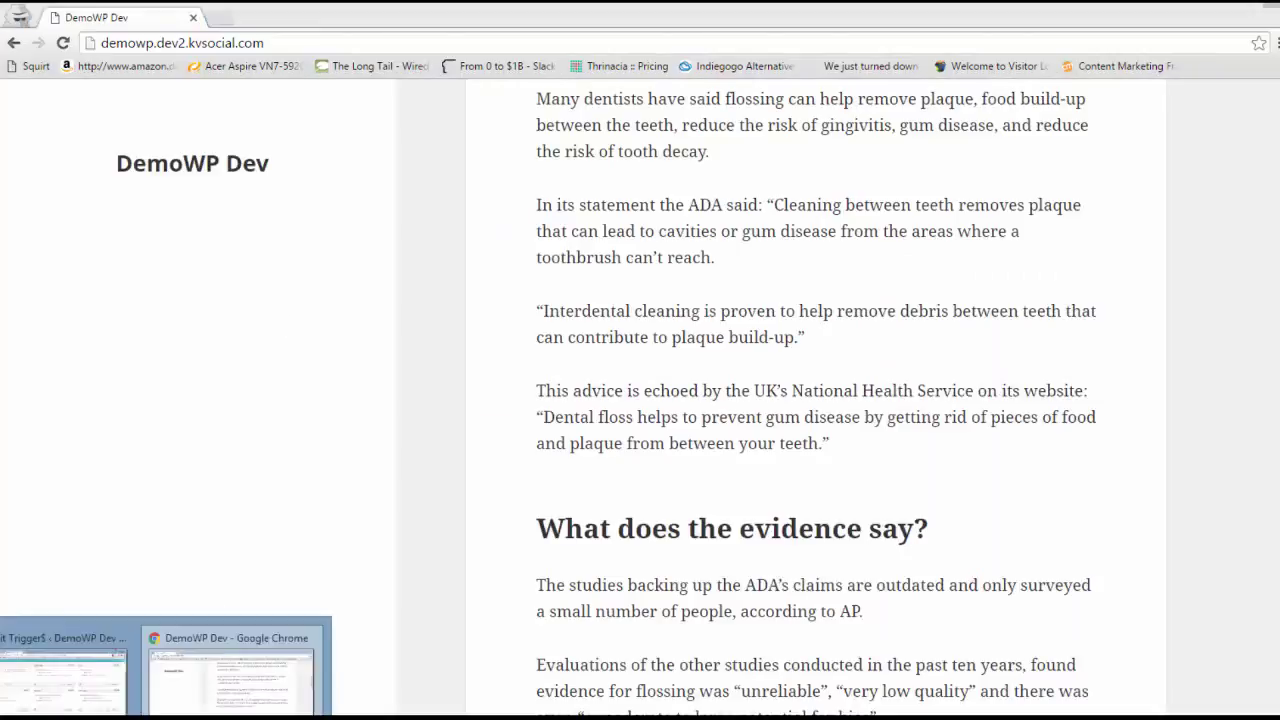
left_click(573, 482)
left_click(326, 43)
key("Return")
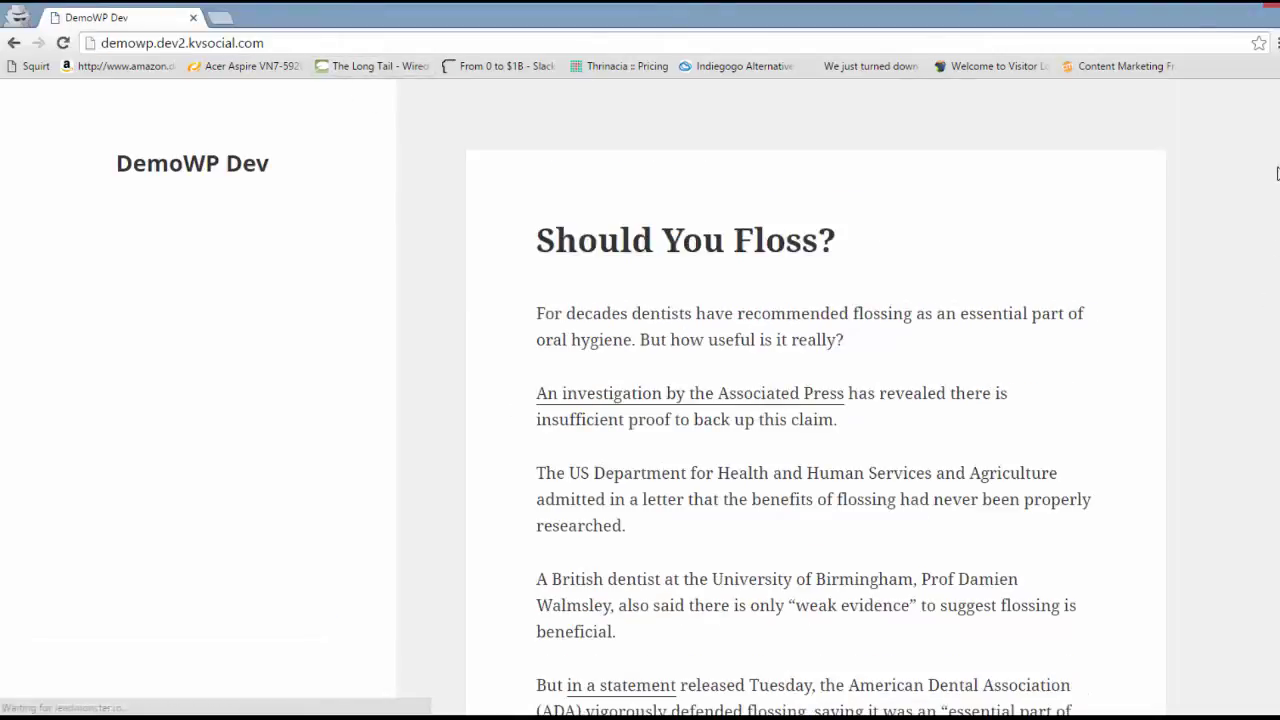
scroll(1277, 174, "down", 16)
scroll(816, 398, "down", 20)
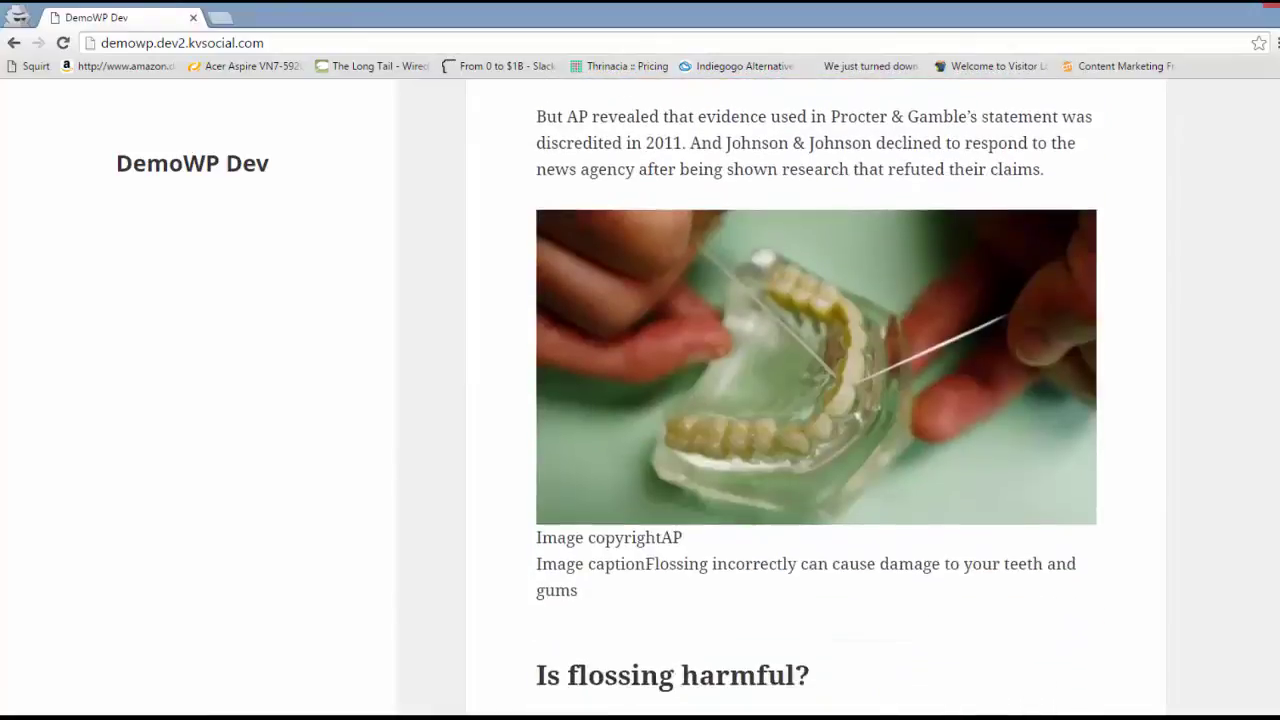
scroll(816, 398, "up", 20)
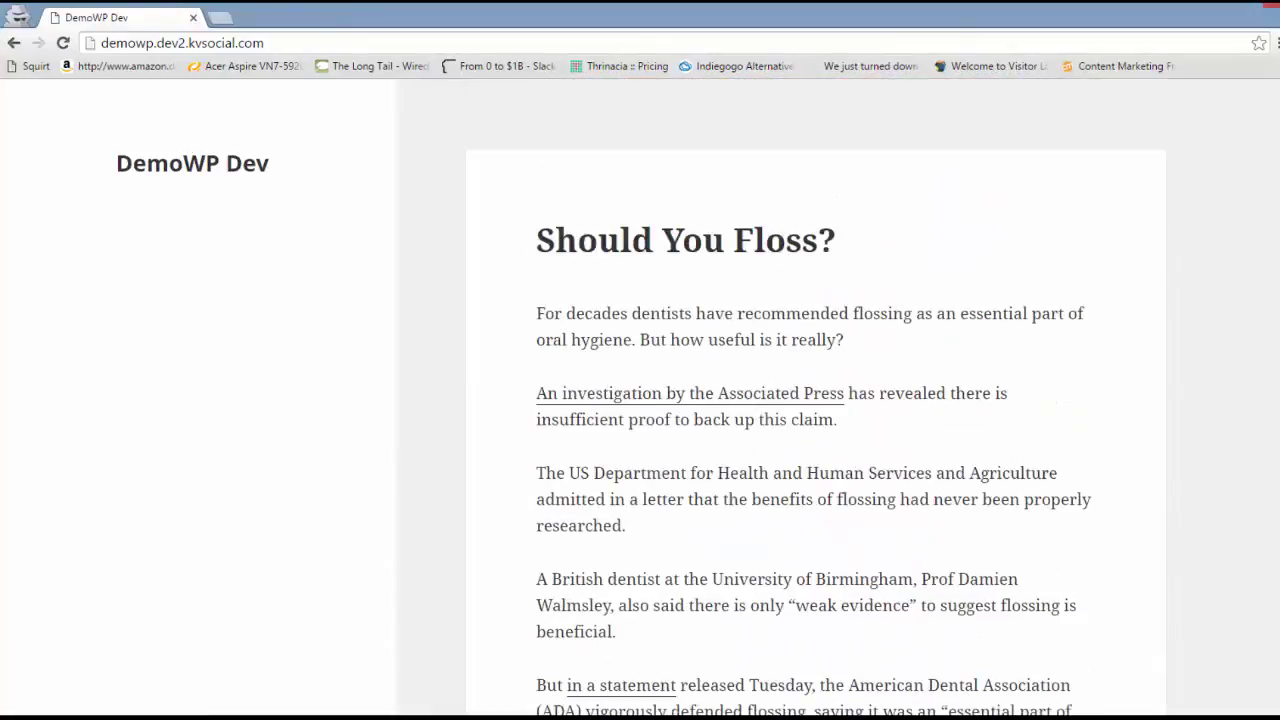
Switch to the KV Social triggers window and start creating a new action from the actions list
left_click(63, 668)
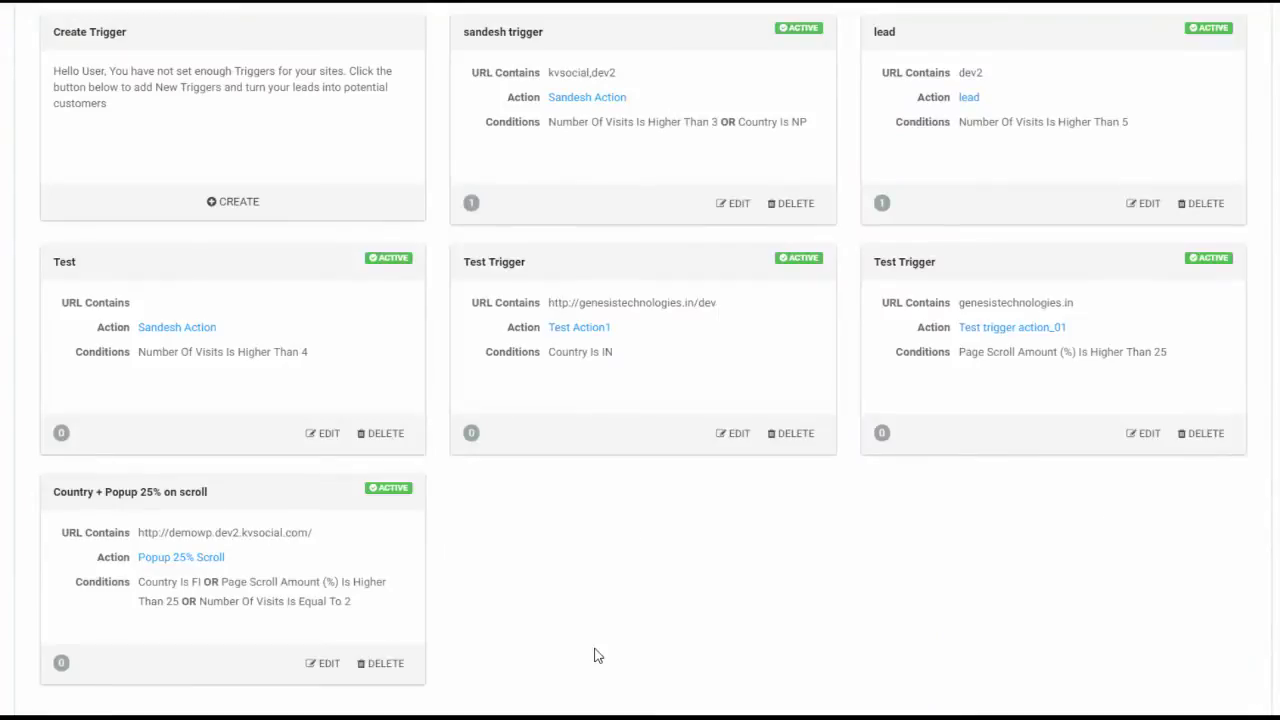
scroll(594, 655, "up", 3)
left_click(116, 112)
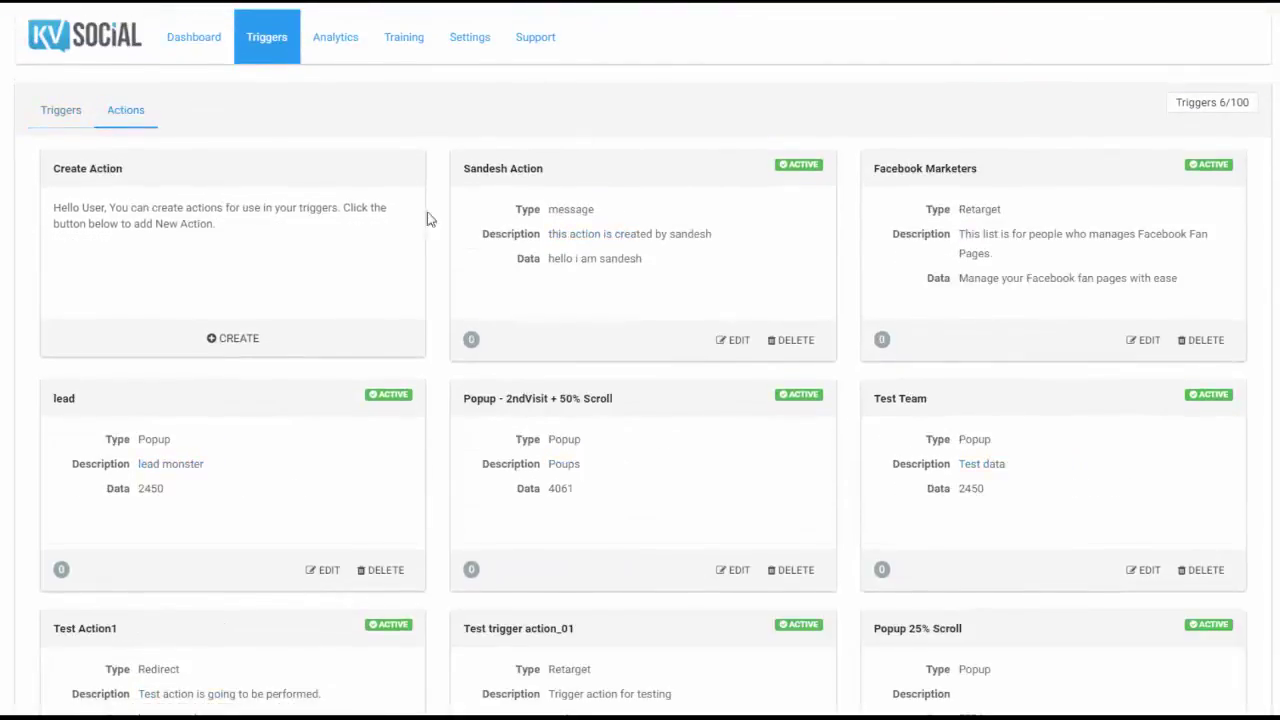
left_click(233, 337)
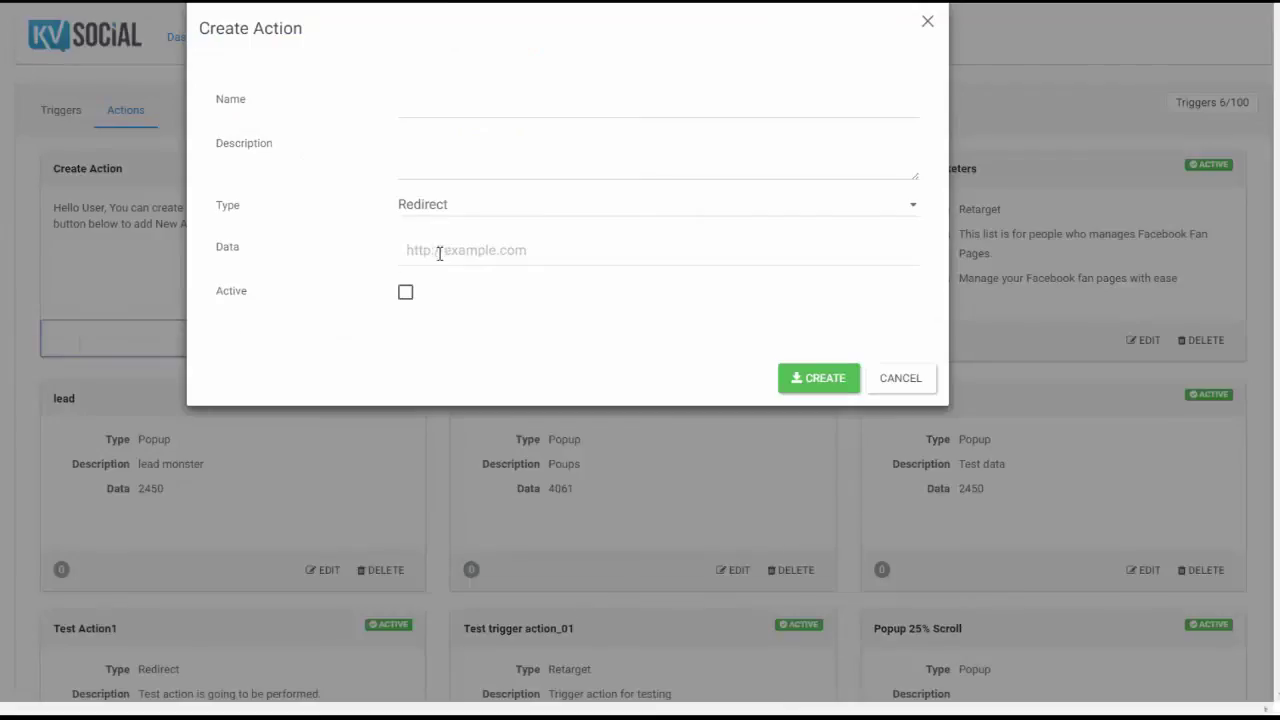
Set the new action's type to Retarget
left_click(545, 205)
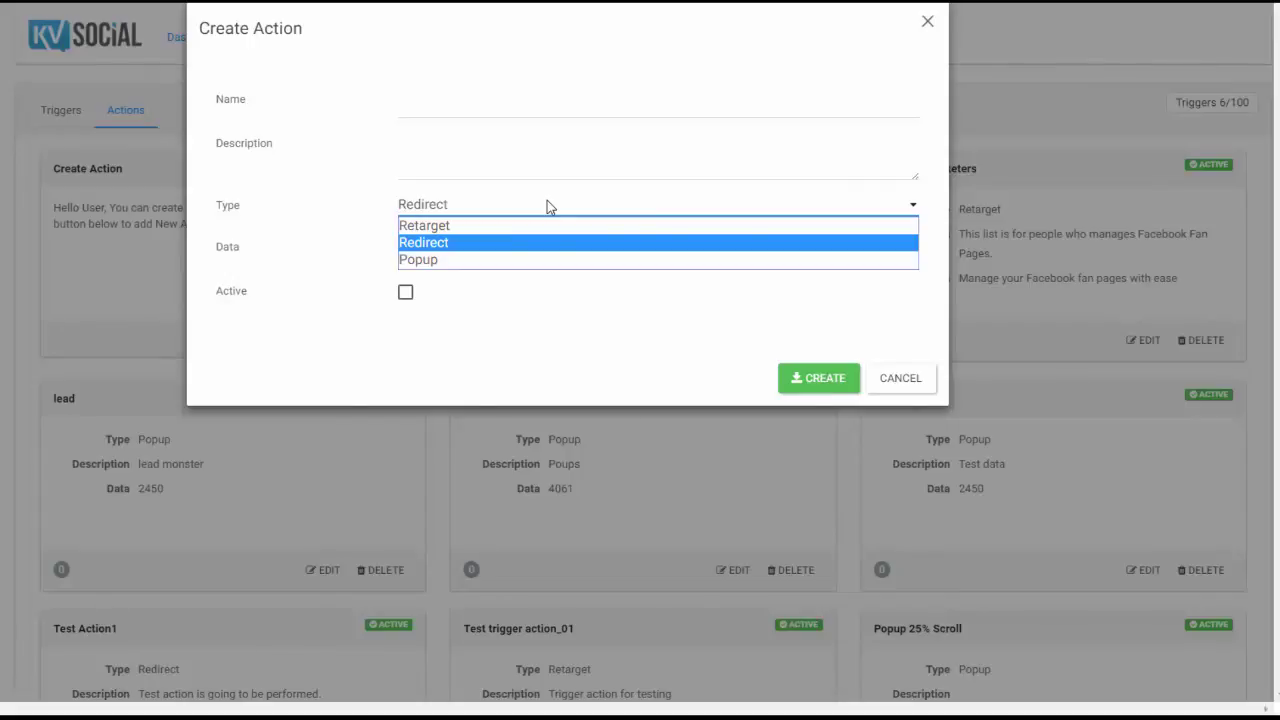
left_click(493, 243)
left_click(504, 212)
left_click(494, 224)
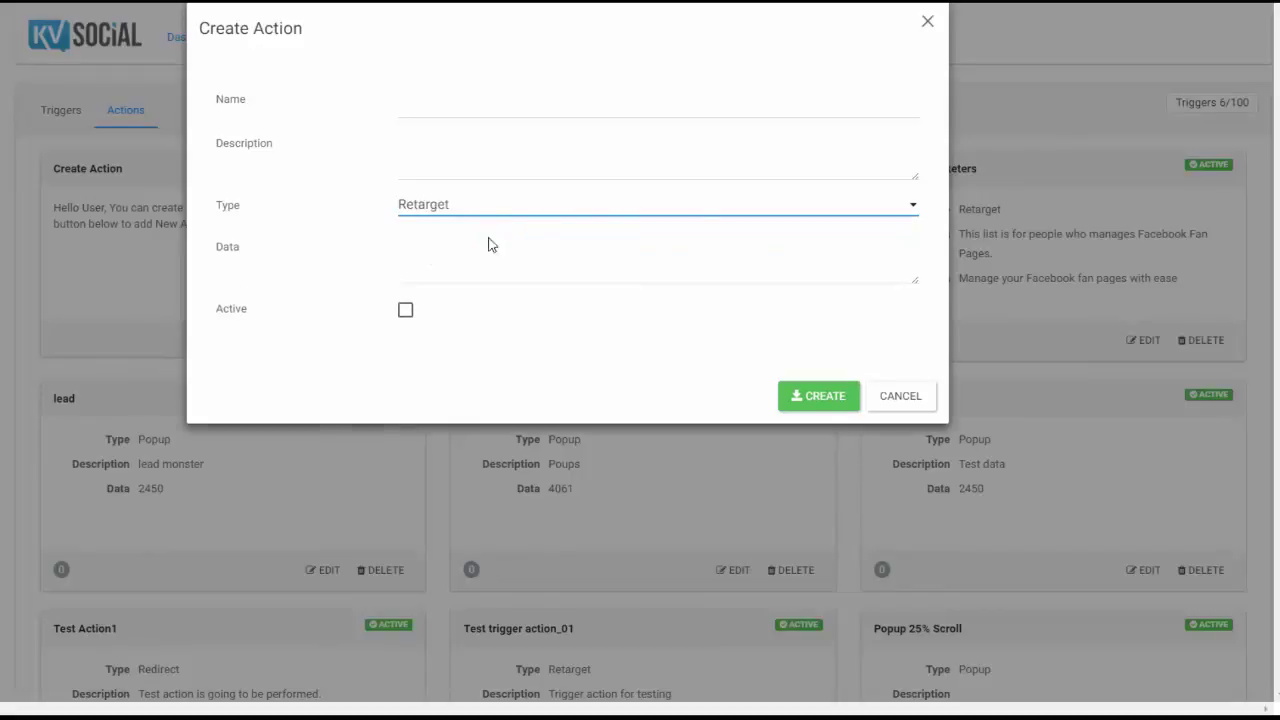